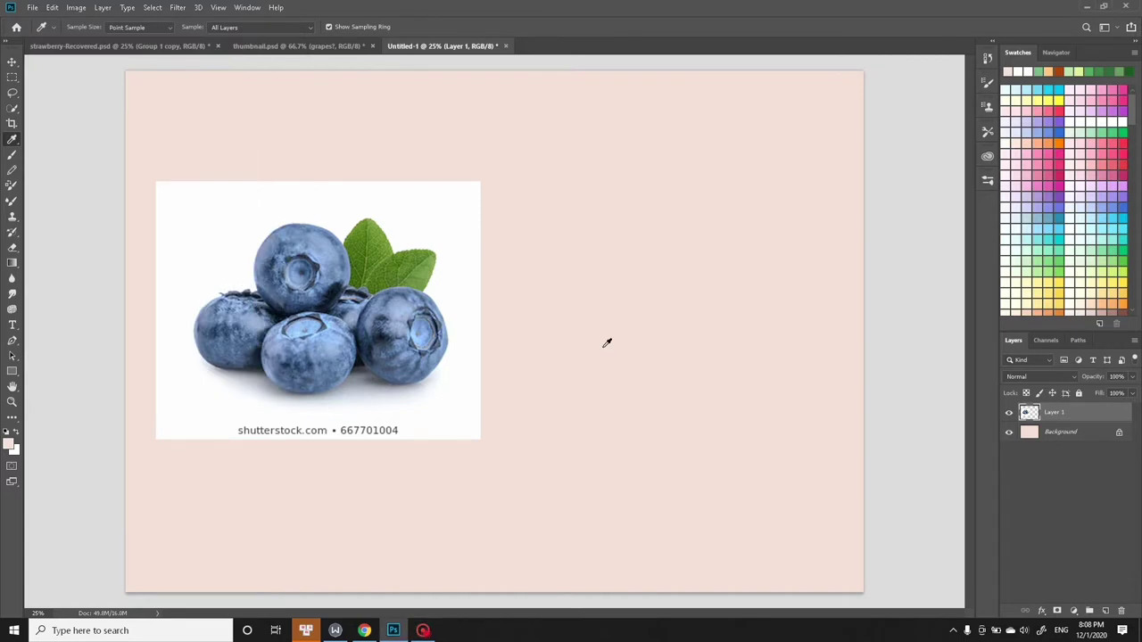
Switch to full-screen view, add an empty Layer 2 above Layer 1, and zoom in.
key("f")
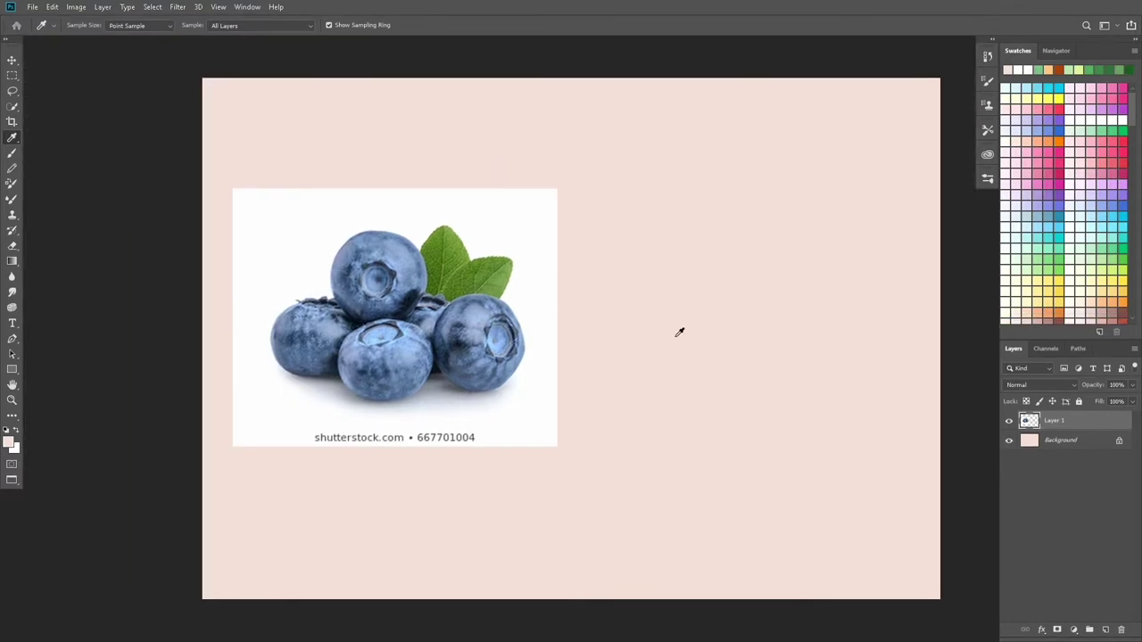
key("ctrl+shift+n")
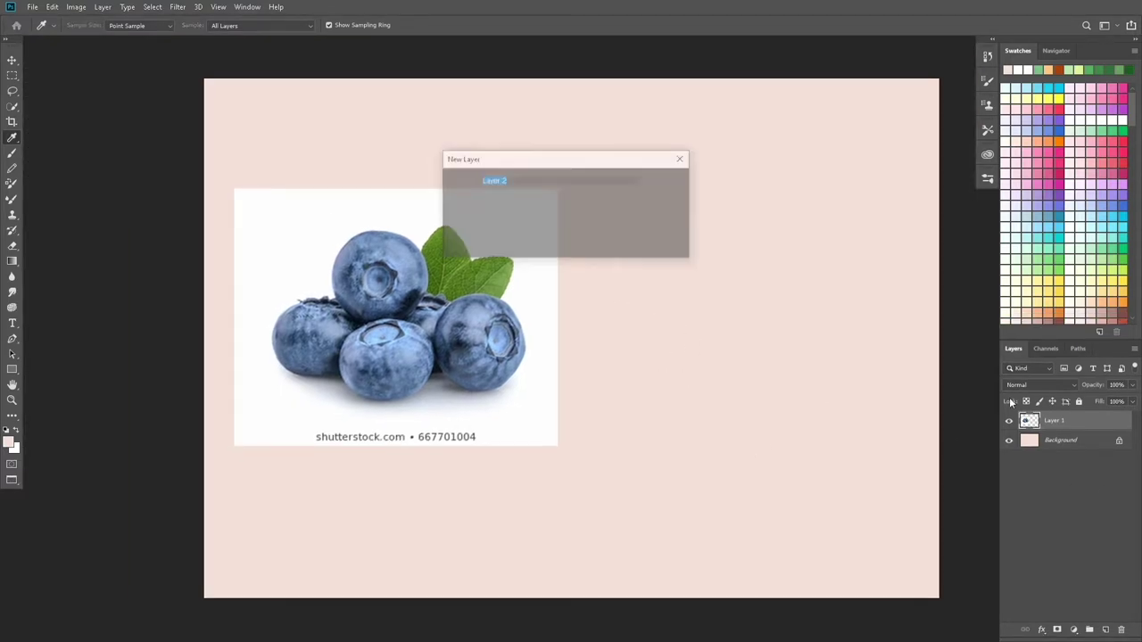
key("Return")
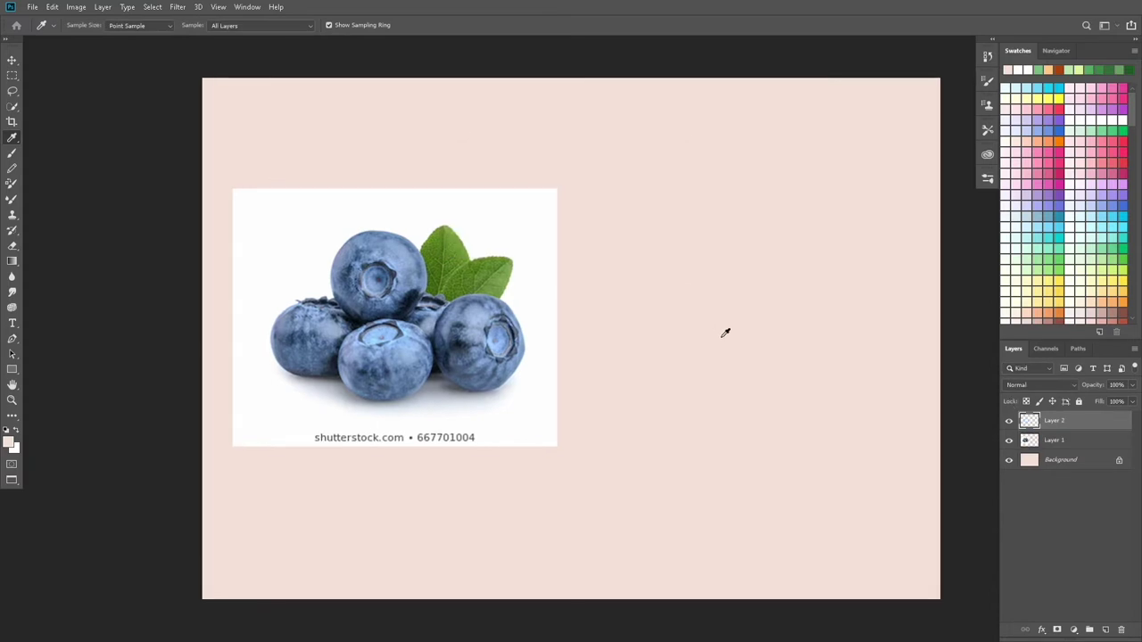
key("ctrl+plus")
Sample a dark blueberry colour and brush the handwritten words 'how to draw' beside the photo.
mouse_move(724, 331)
left_mouse_down()
mouse_move(647, 348)
mouse_move(681, 360)
left_mouse_up()
left_click(296, 311)
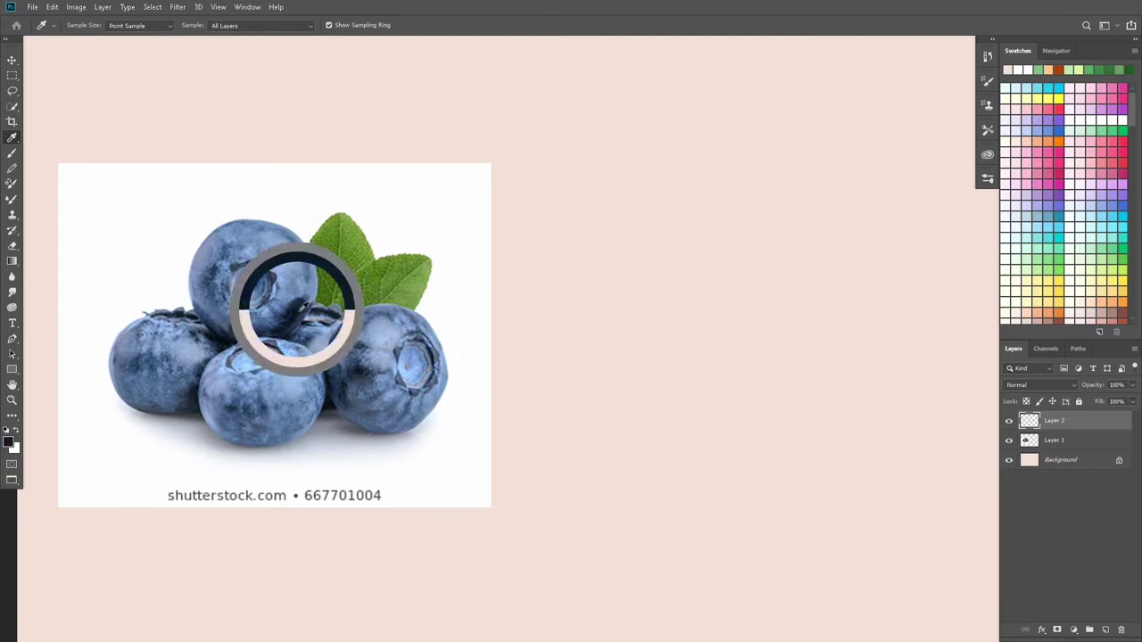
key("b")
mouse_move(529, 187)
left_mouse_down()
mouse_move(555, 239)
mouse_move(571, 239)
mouse_move(576, 221)
left_mouse_up()
mouse_move(584, 218)
left_mouse_down()
mouse_move(617, 215)
mouse_move(649, 235)
mouse_move(684, 216)
left_mouse_up()
left_click_drag(687, 218, 741, 234)
left_click_drag(740, 184, 742, 236)
mouse_move(757, 211)
left_mouse_down()
mouse_move(759, 234)
mouse_move(775, 214)
left_mouse_up()
mouse_move(789, 215)
left_mouse_down()
mouse_move(792, 233)
mouse_move(837, 202)
left_mouse_up()
Handwrite 'BLUEBERRY?' below, then delete the Layer 2 title layer.
left_click_drag(548, 265, 548, 314)
left_click_drag(547, 264, 554, 311)
mouse_move(591, 264)
left_mouse_down()
mouse_move(619, 307)
mouse_move(638, 264)
mouse_move(655, 307)
left_mouse_up()
mouse_move(655, 286)
left_mouse_down()
mouse_move(675, 284)
mouse_move(679, 264)
left_mouse_up()
mouse_move(694, 268)
left_mouse_down()
mouse_move(696, 308)
mouse_move(719, 286)
mouse_move(736, 307)
left_mouse_up()
left_click_drag(735, 286, 762, 266)
mouse_move(778, 271)
left_mouse_down()
mouse_move(778, 304)
mouse_move(832, 284)
mouse_move(846, 296)
mouse_move(863, 279)
left_mouse_up()
left_click_drag(875, 253, 866, 302)
mouse_move(891, 266)
left_mouse_down()
mouse_move(908, 278)
mouse_move(905, 312)
left_mouse_up()
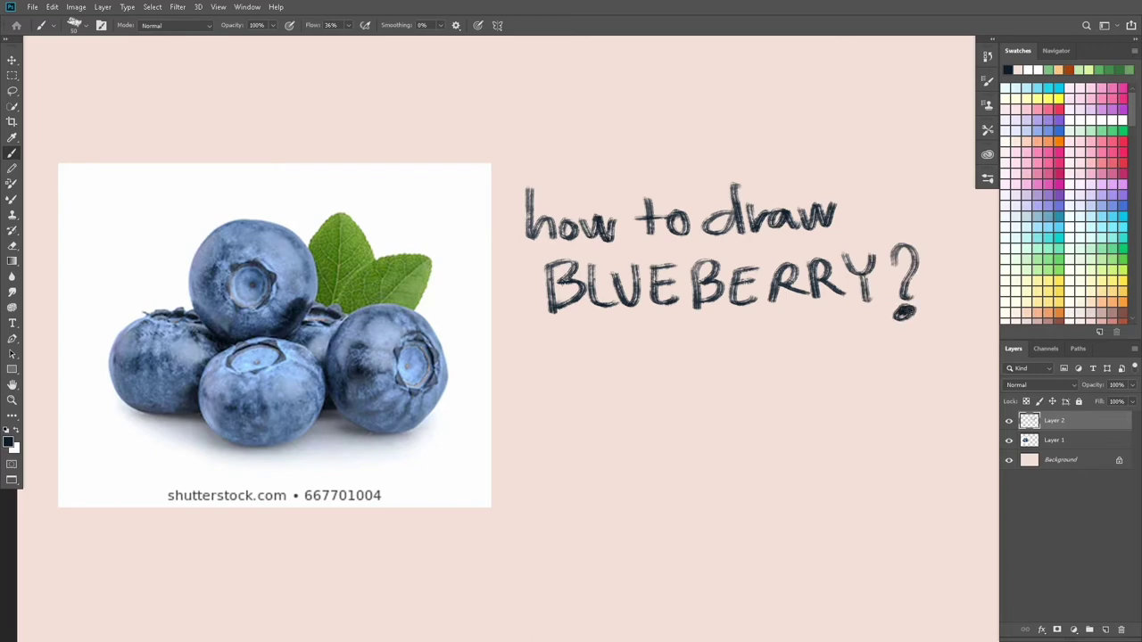
key("Delete")
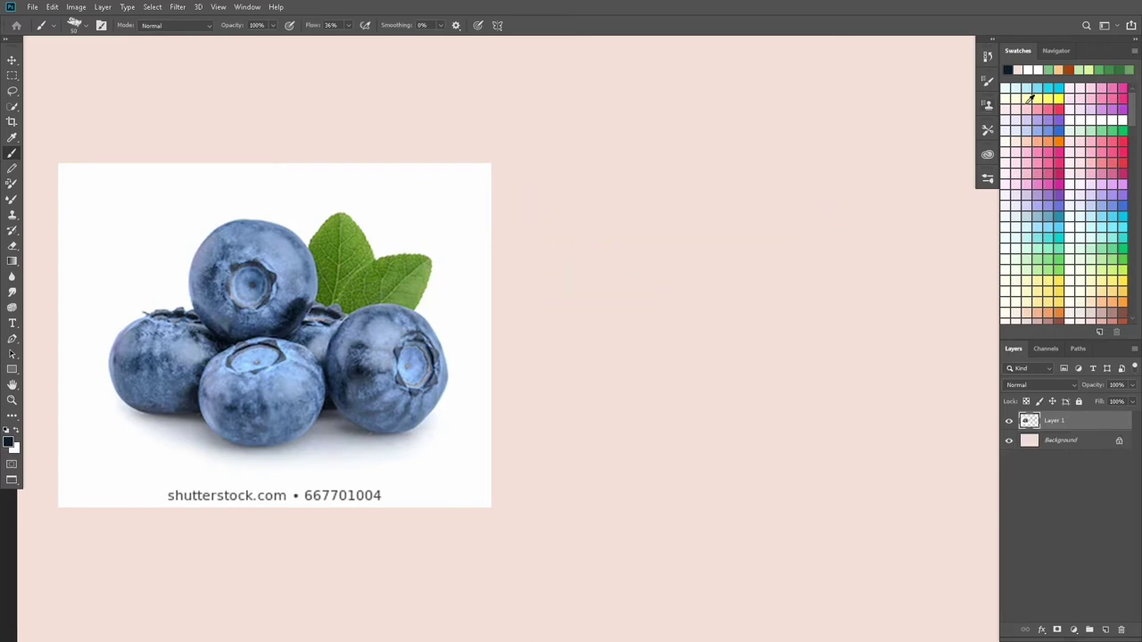
Load the 'but chi' brush from Tool Presets and add a new empty sketch layer.
left_click(988, 132)
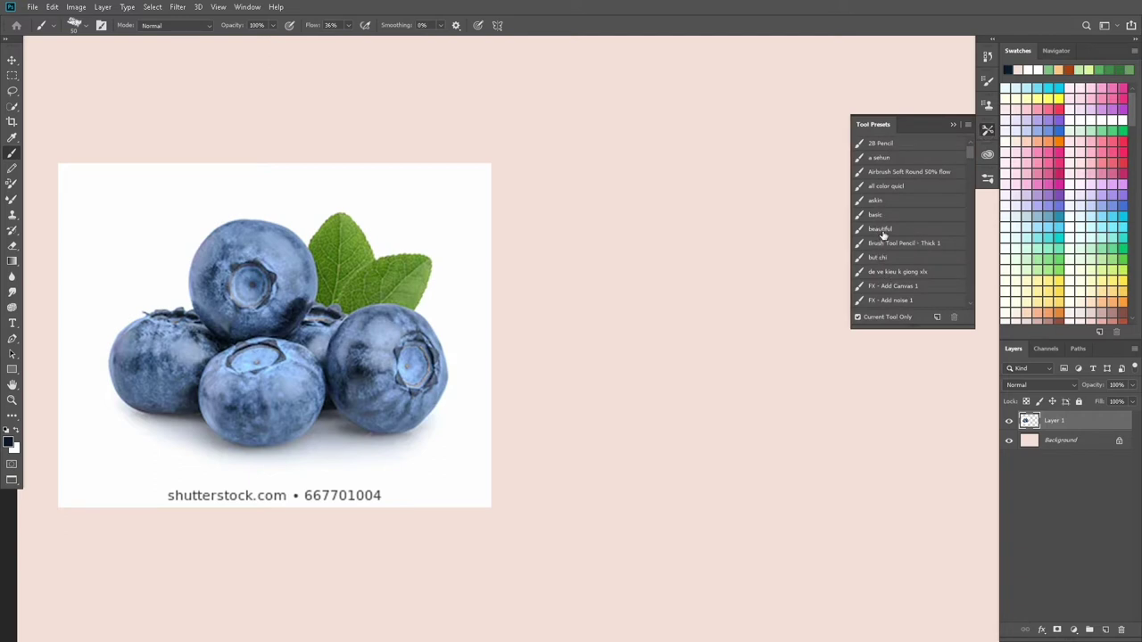
left_click(888, 230)
left_click(884, 259)
left_click(953, 124)
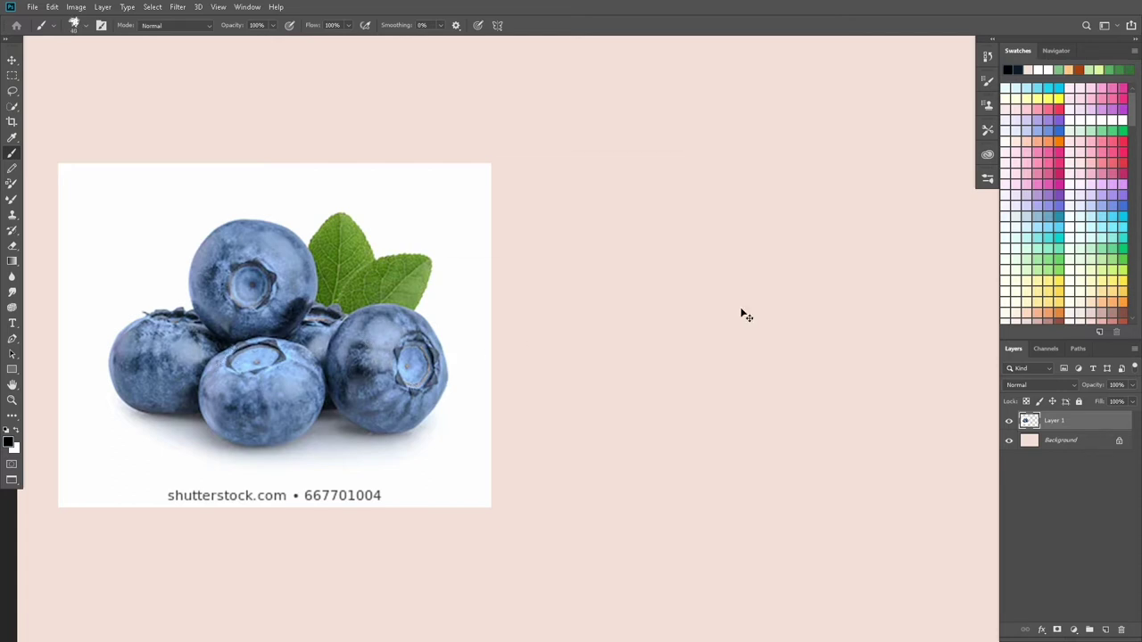
key("ctrl+shift+alt+n")
Sketch black outlines and crowns for the left, middle and right blueberries on Layer 2.
left_click_drag(221, 350, 219, 350)
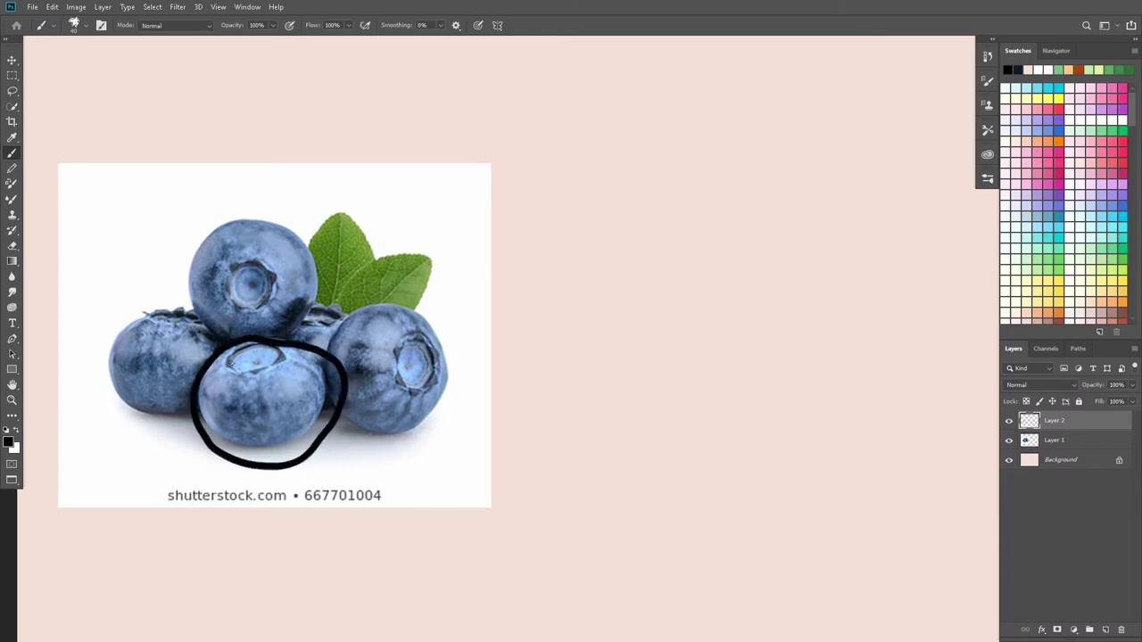
mouse_move(231, 370)
left_mouse_down()
mouse_move(281, 348)
mouse_move(232, 357)
mouse_move(285, 357)
mouse_move(240, 373)
left_mouse_up()
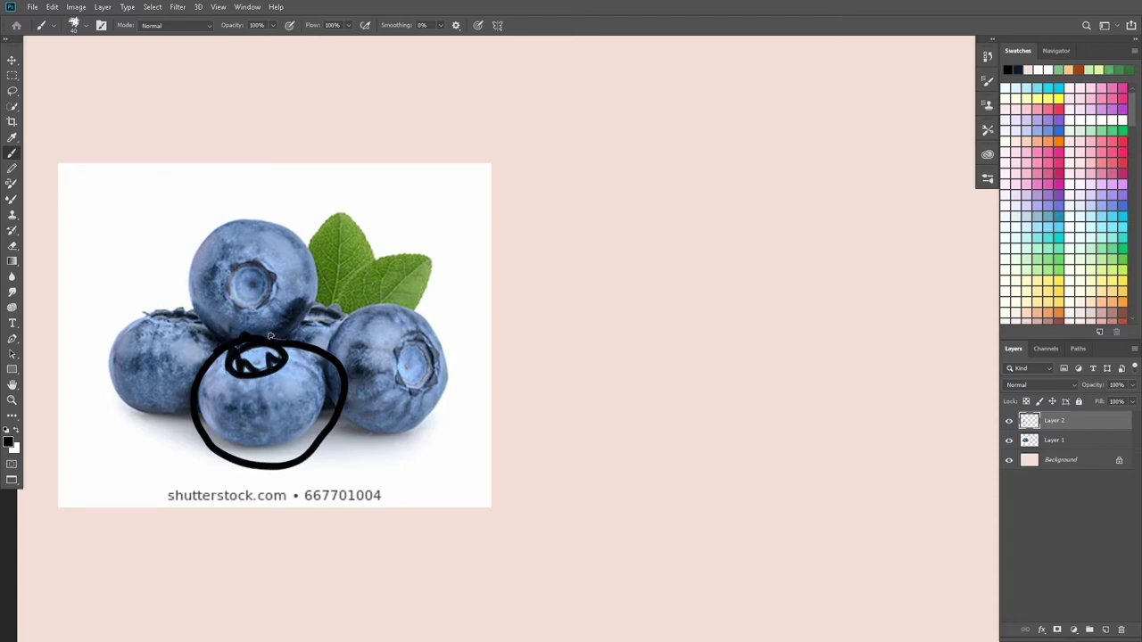
left_click_drag(270, 337, 267, 323)
mouse_move(149, 314)
left_mouse_down()
mouse_move(148, 426)
mouse_move(195, 426)
left_mouse_up()
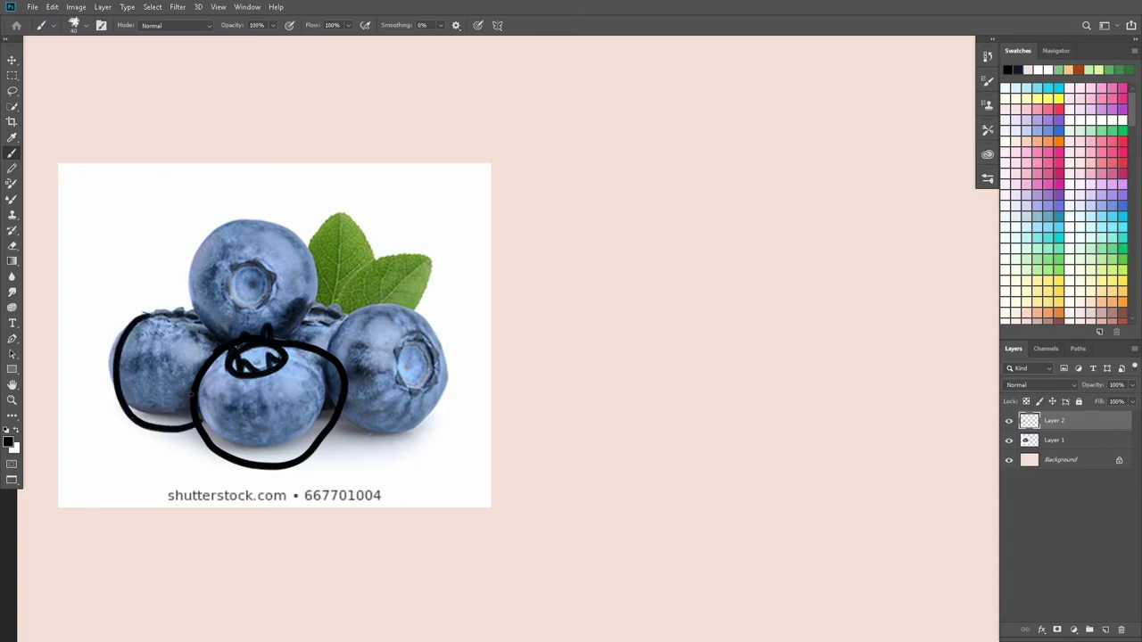
mouse_move(148, 315)
left_mouse_down()
mouse_move(174, 306)
mouse_move(190, 320)
left_mouse_up()
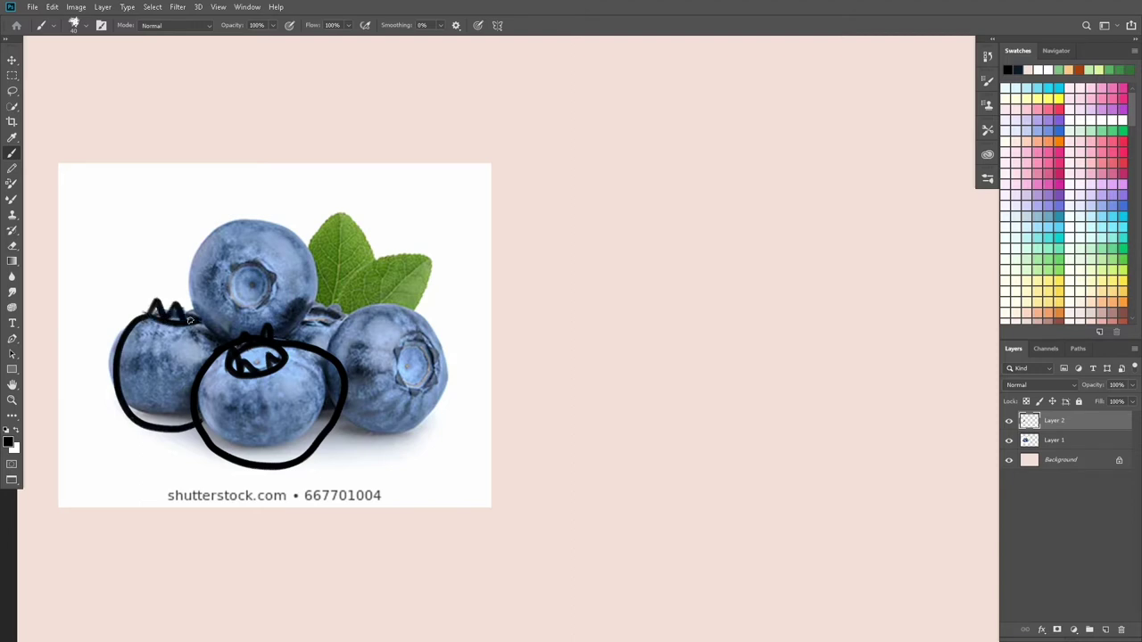
mouse_move(361, 314)
left_mouse_down()
mouse_move(350, 401)
mouse_move(444, 323)
mouse_move(354, 301)
left_mouse_up()
mouse_move(394, 367)
left_mouse_down()
mouse_move(439, 340)
mouse_move(396, 332)
mouse_move(395, 373)
mouse_move(417, 397)
mouse_move(444, 367)
left_mouse_up()
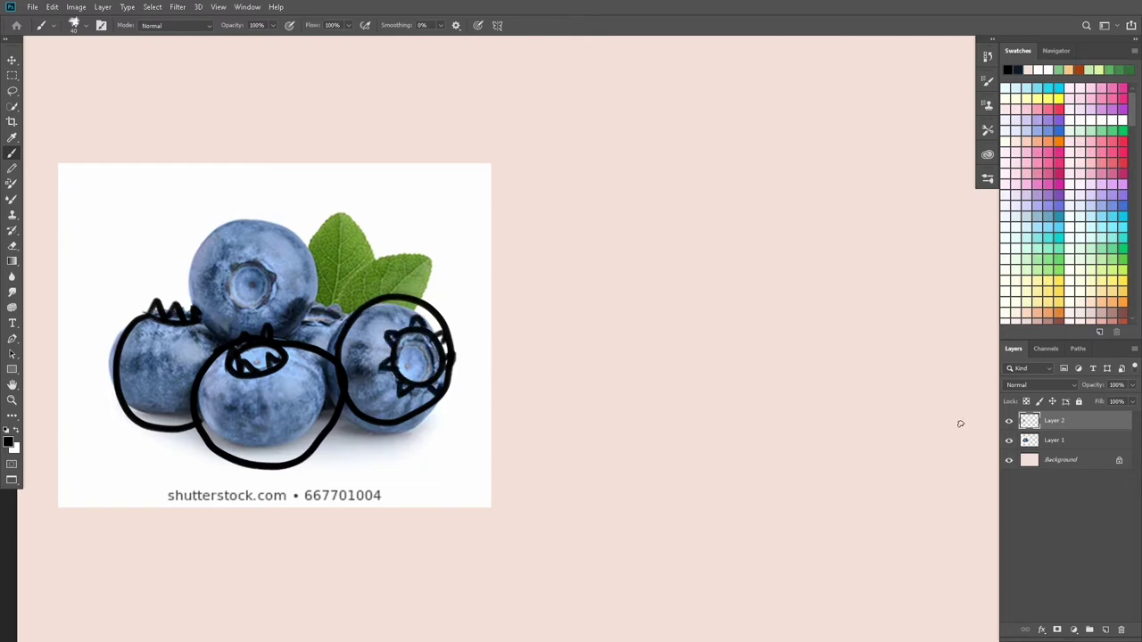
Hide and reshow the photo layer to check the sketch, then delete the sketch layer.
left_click(1010, 440)
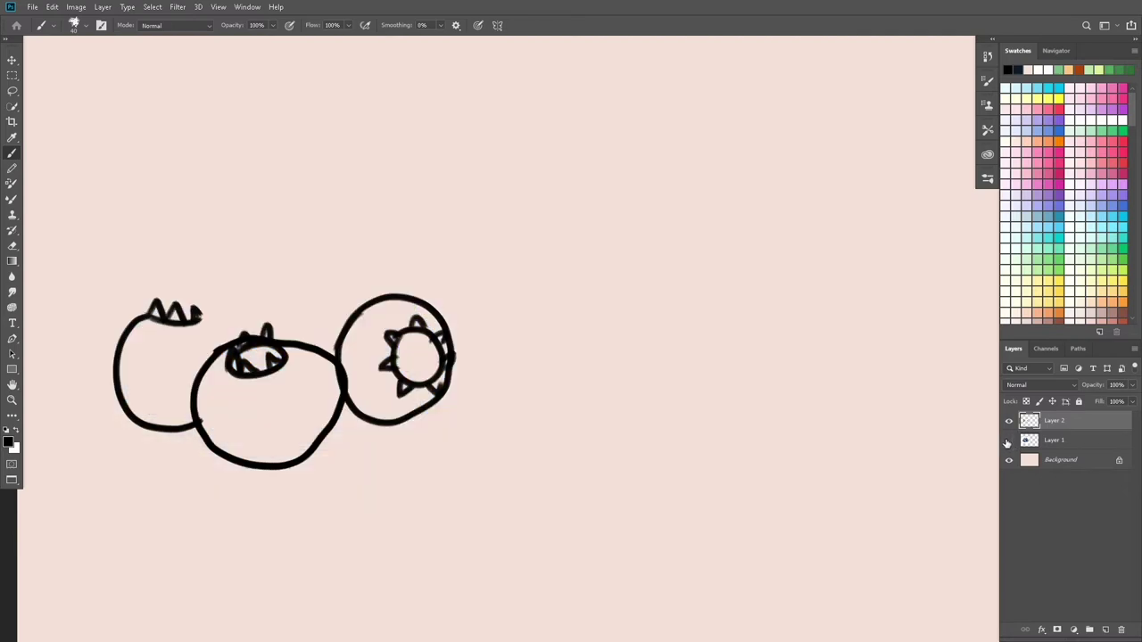
left_click(1008, 440)
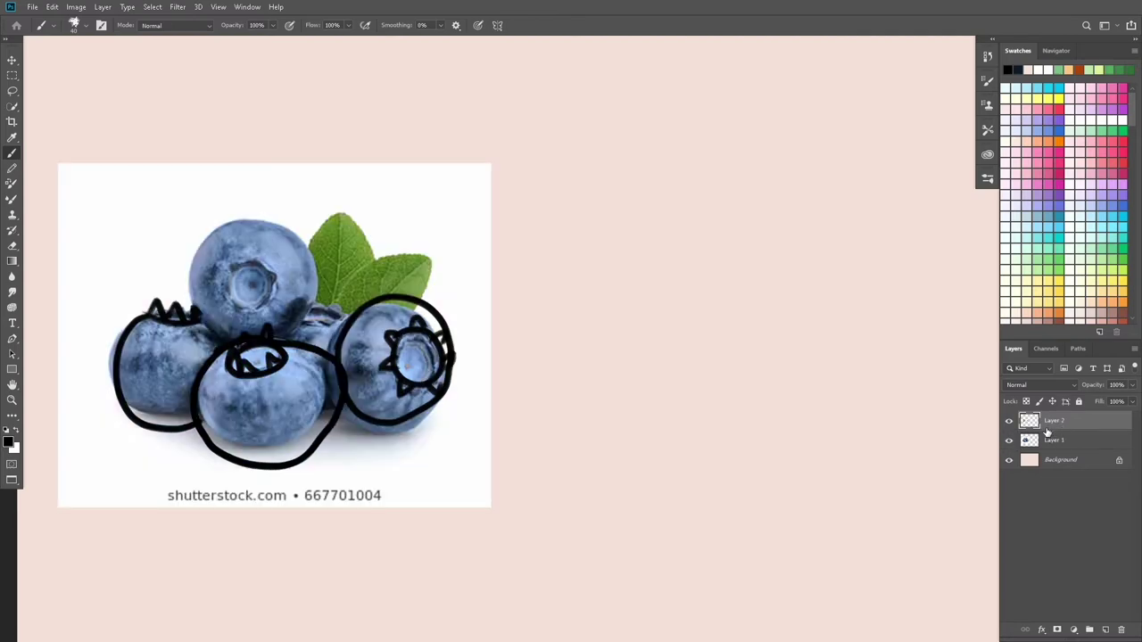
key("Delete")
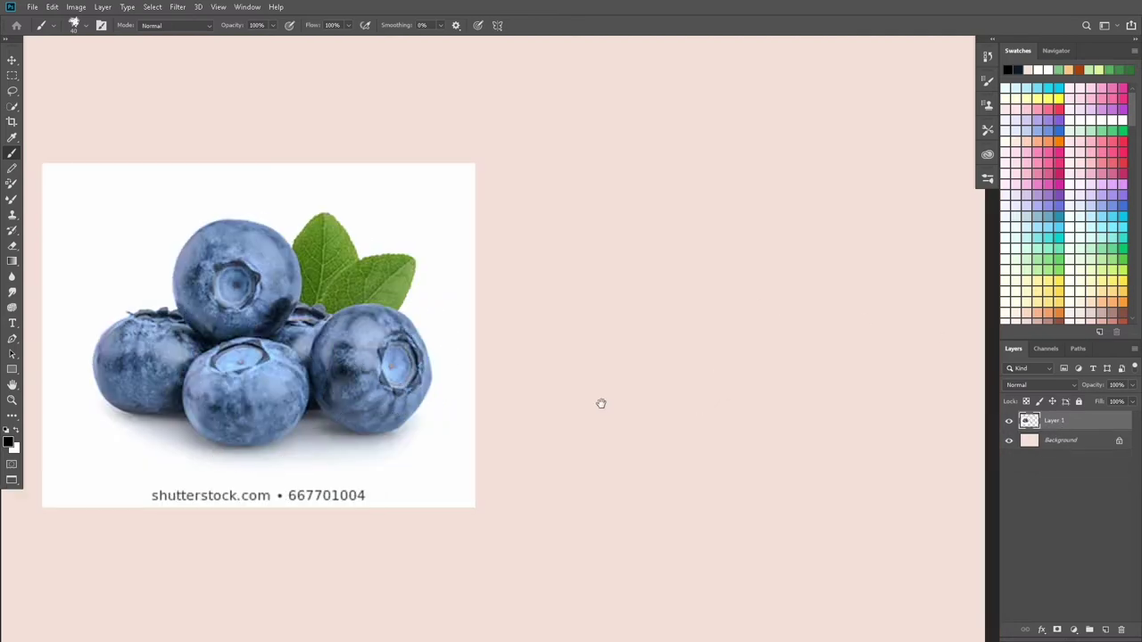
Choose a different textured brush tip from the canvas brush preset picker.
right_click(609, 255)
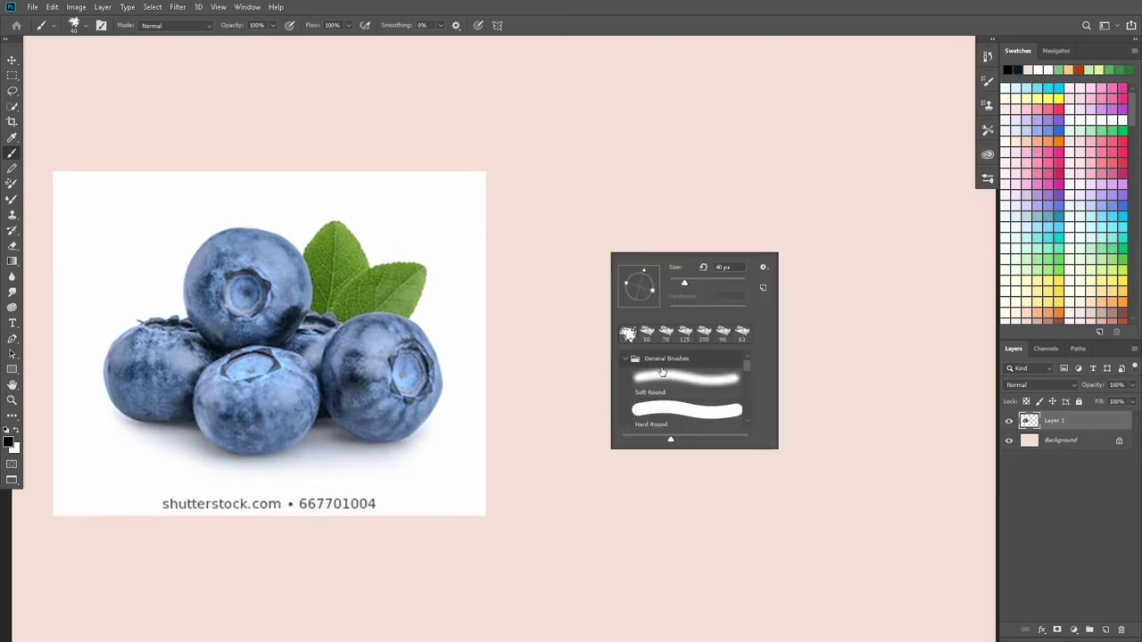
left_click(646, 336)
left_click(627, 215)
right_click(517, 303)
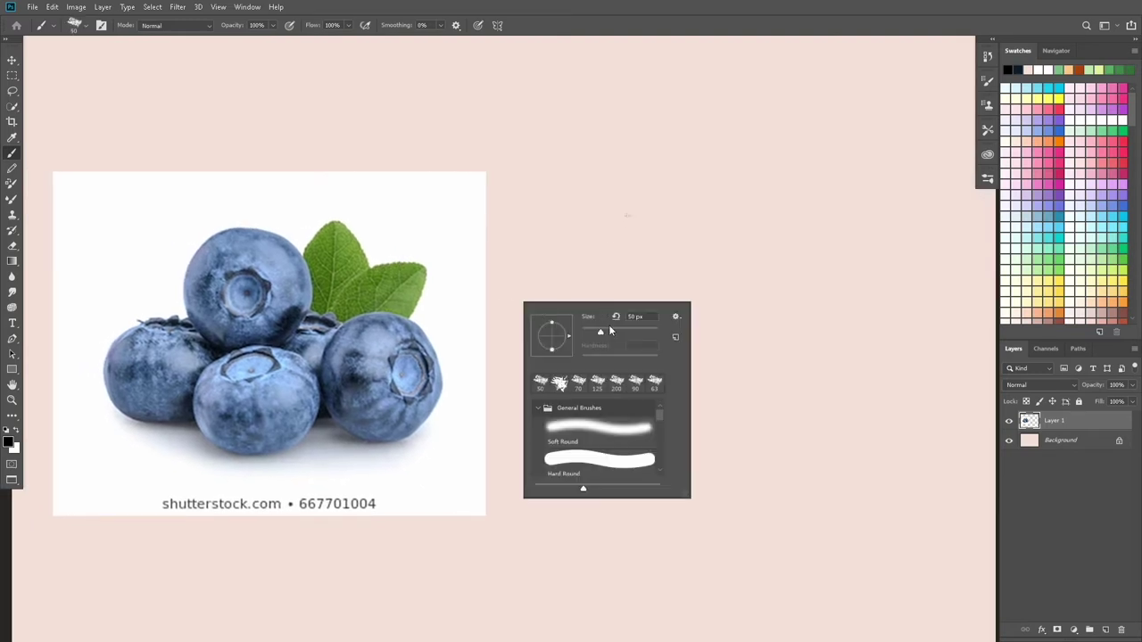
left_click(941, 270)
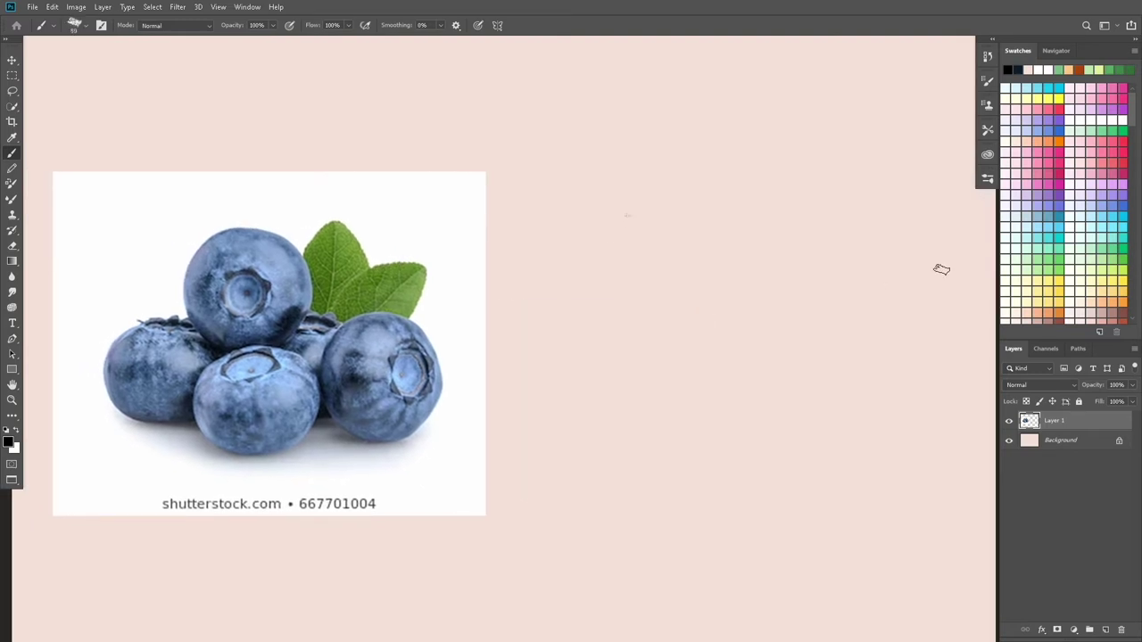
Pick a medium blue swatch, undo a test stroke, and enlarge the brush to 100.
left_click(1128, 200)
mouse_move(602, 305)
left_mouse_down()
mouse_move(594, 359)
mouse_move(614, 354)
left_mouse_up()
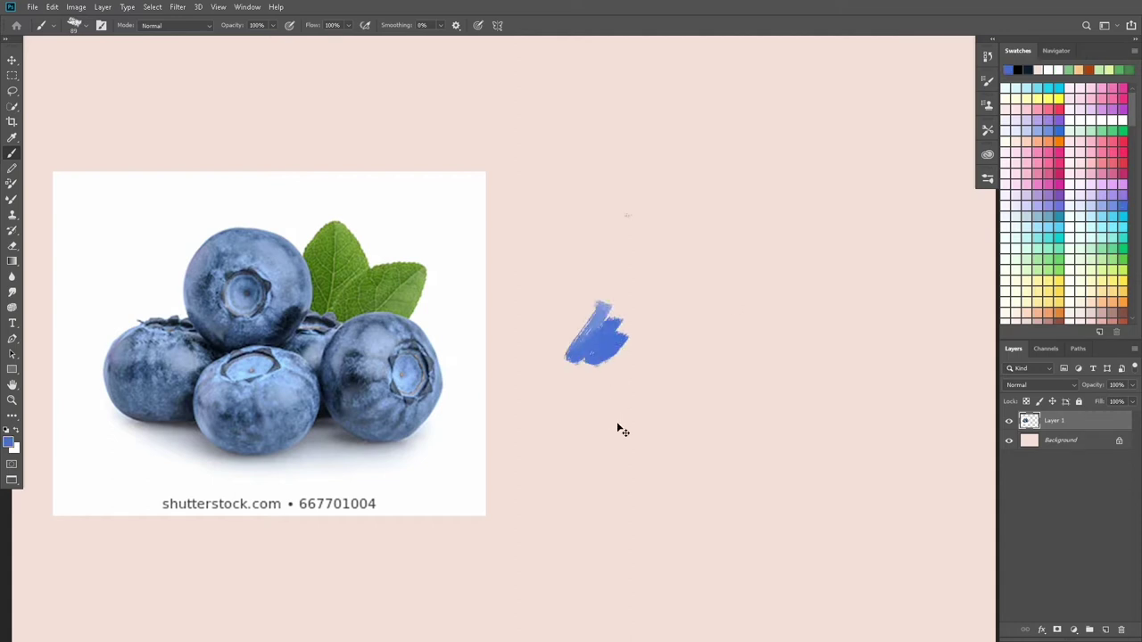
key("ctrl+z")
key("bracketright")
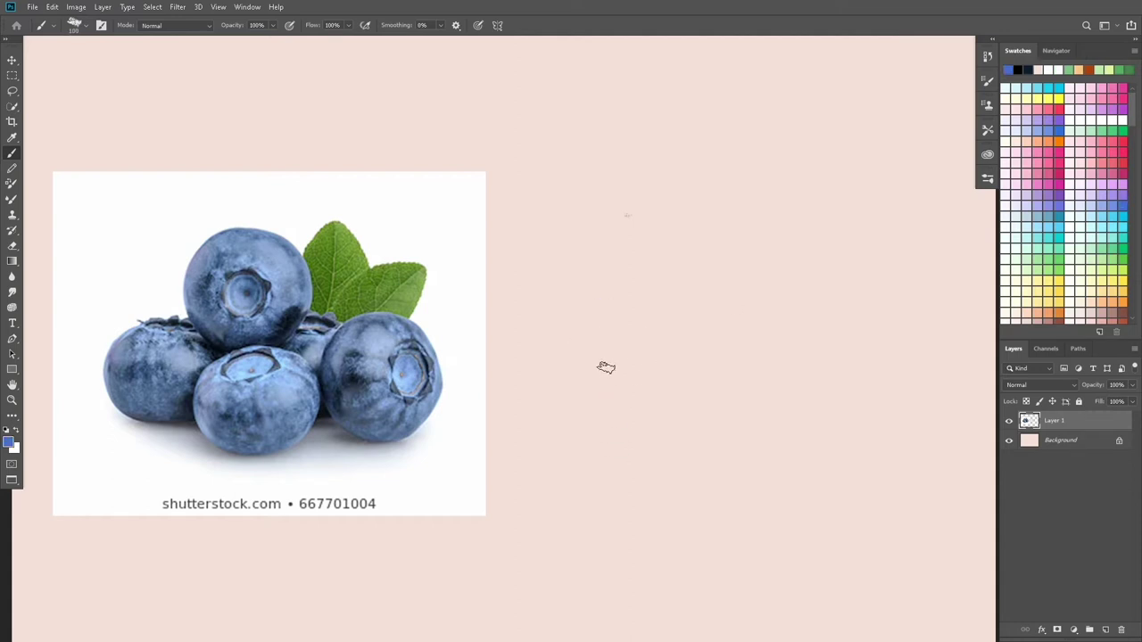
Paint a solid medium blue oval berry body to the right of the photo.
mouse_move(658, 360)
left_mouse_down()
mouse_move(591, 446)
mouse_move(666, 475)
mouse_move(773, 400)
mouse_move(755, 339)
mouse_move(667, 346)
mouse_move(622, 455)
mouse_move(696, 354)
mouse_move(663, 387)
mouse_move(669, 397)
mouse_move(683, 344)
mouse_move(729, 332)
mouse_move(633, 344)
mouse_move(595, 396)
mouse_move(669, 460)
mouse_move(757, 365)
mouse_move(723, 419)
mouse_move(666, 454)
mouse_move(746, 350)
mouse_move(734, 387)
mouse_move(687, 357)
mouse_move(737, 334)
mouse_move(766, 390)
mouse_move(703, 372)
mouse_move(702, 405)
mouse_move(675, 407)
mouse_move(665, 379)
mouse_move(634, 401)
mouse_move(723, 393)
left_mouse_up()
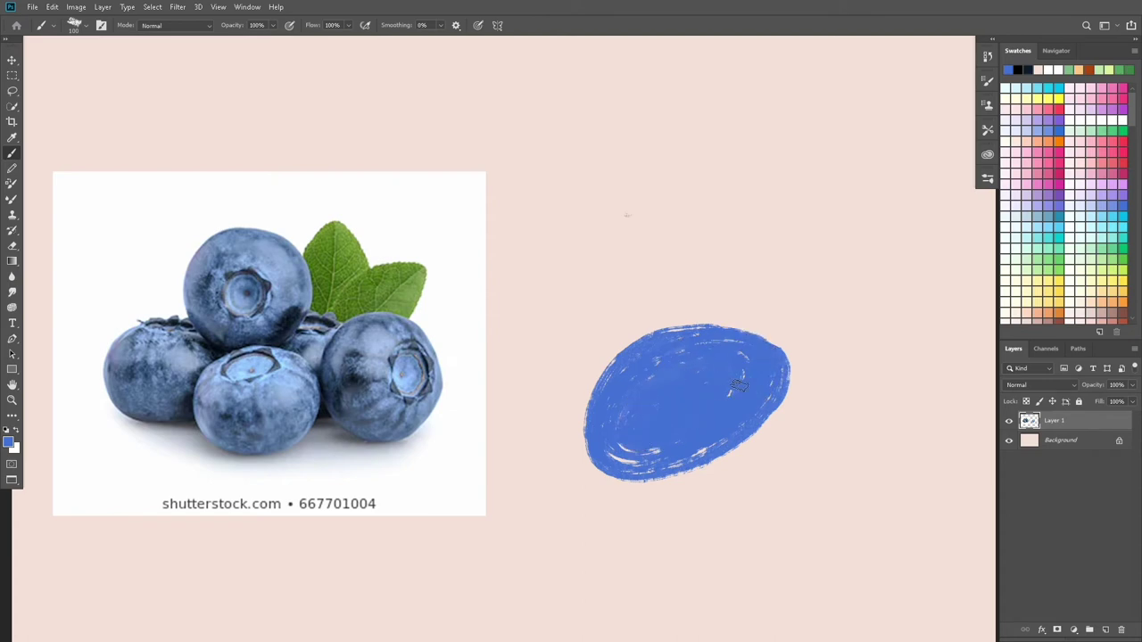
left_click_drag(623, 457, 660, 445)
mouse_move(646, 342)
left_mouse_down()
mouse_move(723, 321)
mouse_move(773, 371)
left_mouse_up()
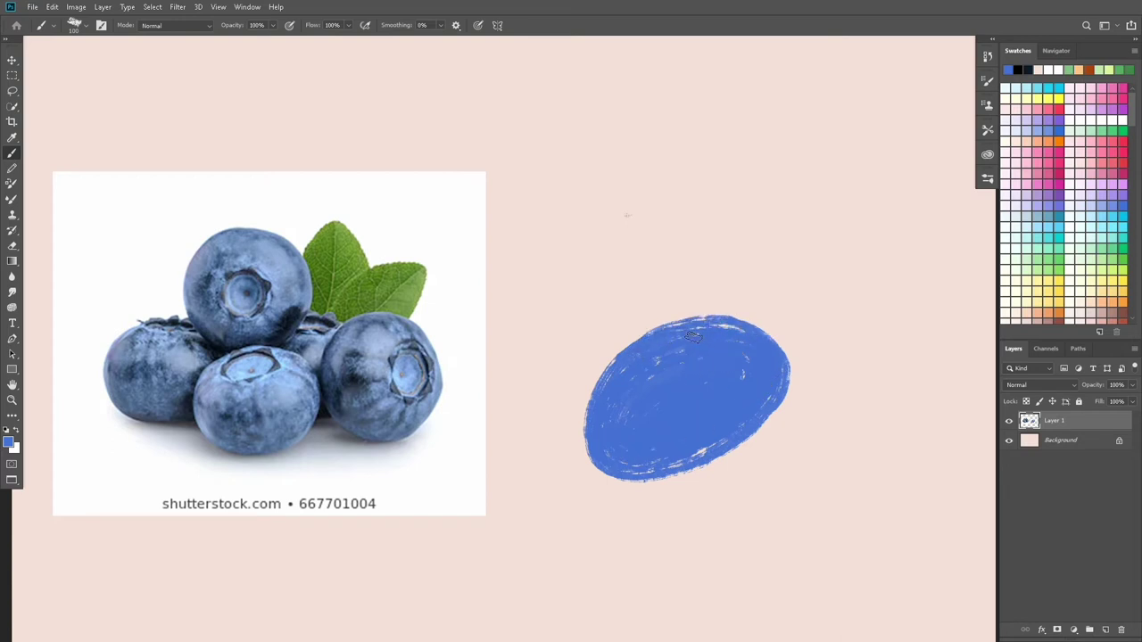
mouse_move(693, 337)
left_mouse_down()
mouse_move(743, 332)
mouse_move(773, 410)
mouse_move(678, 473)
mouse_move(671, 458)
left_mouse_up()
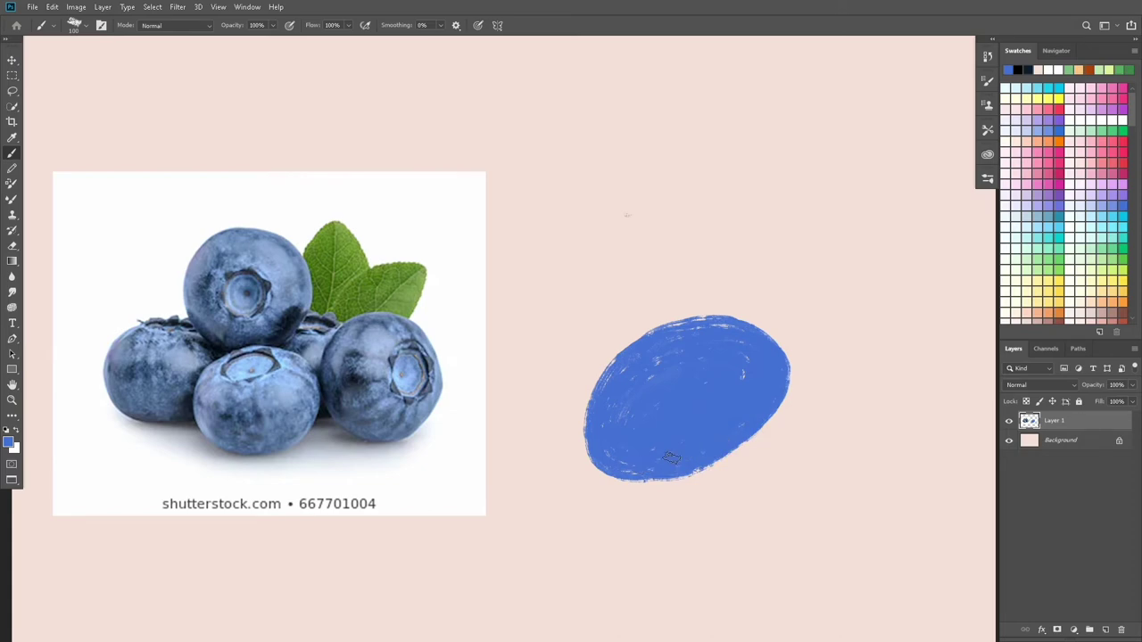
left_click(9, 442)
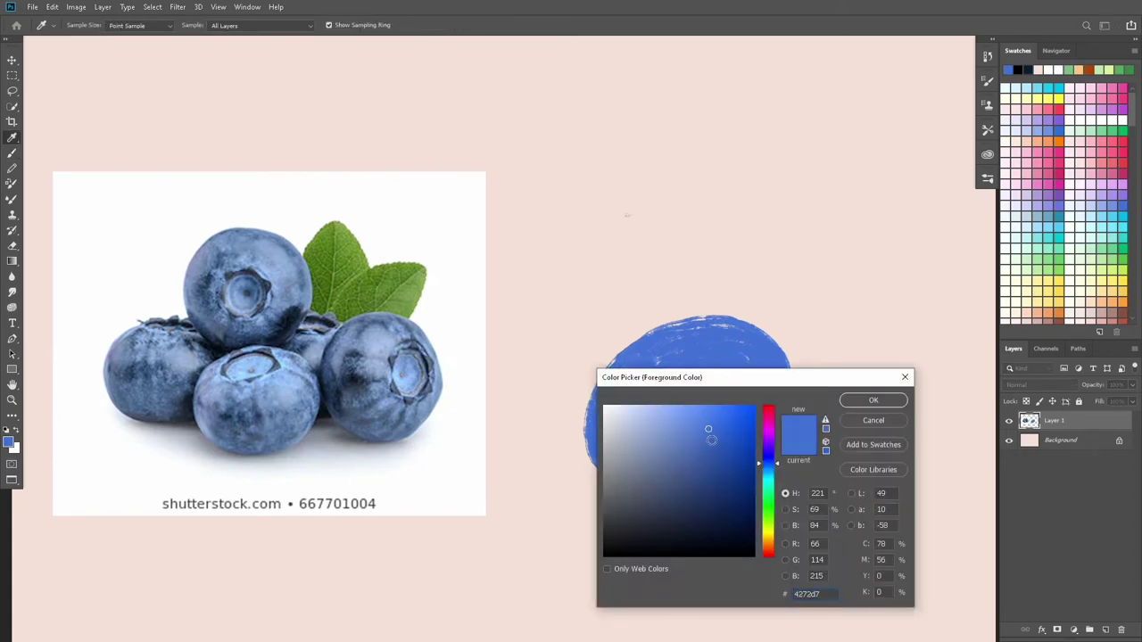
key("Return")
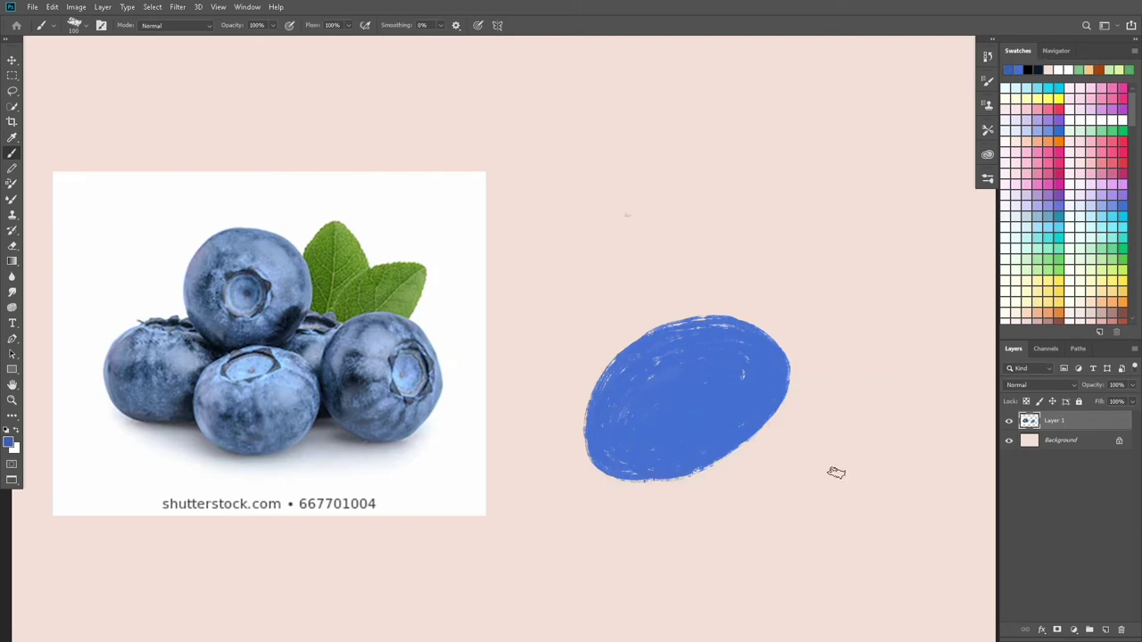
On a new Layer 2, paint a darker blue top oval on the berry, undoing an accidental white fill.
key("ctrl+shift+n")
key("Return")
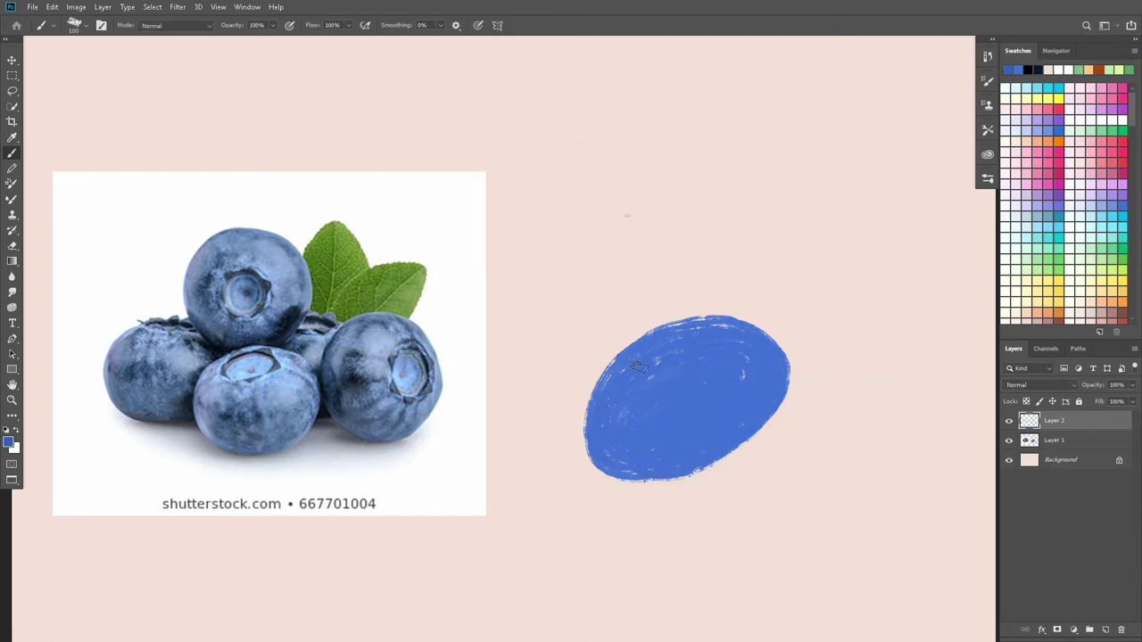
mouse_move(647, 374)
left_mouse_down()
mouse_move(660, 398)
mouse_move(696, 354)
mouse_move(631, 391)
left_mouse_up()
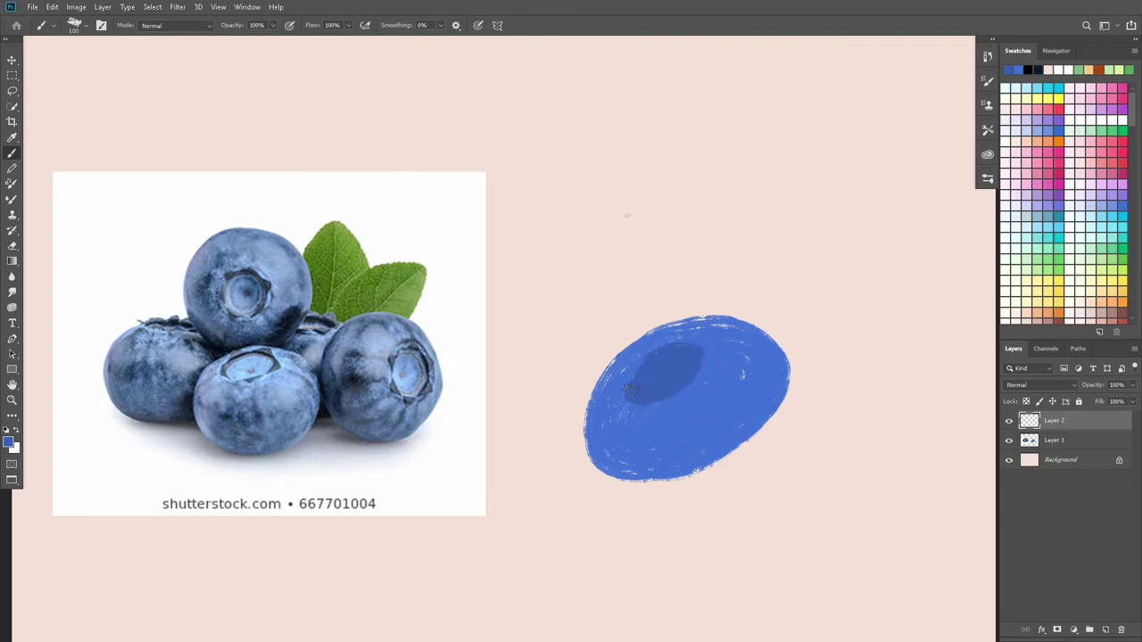
left_click(9, 443)
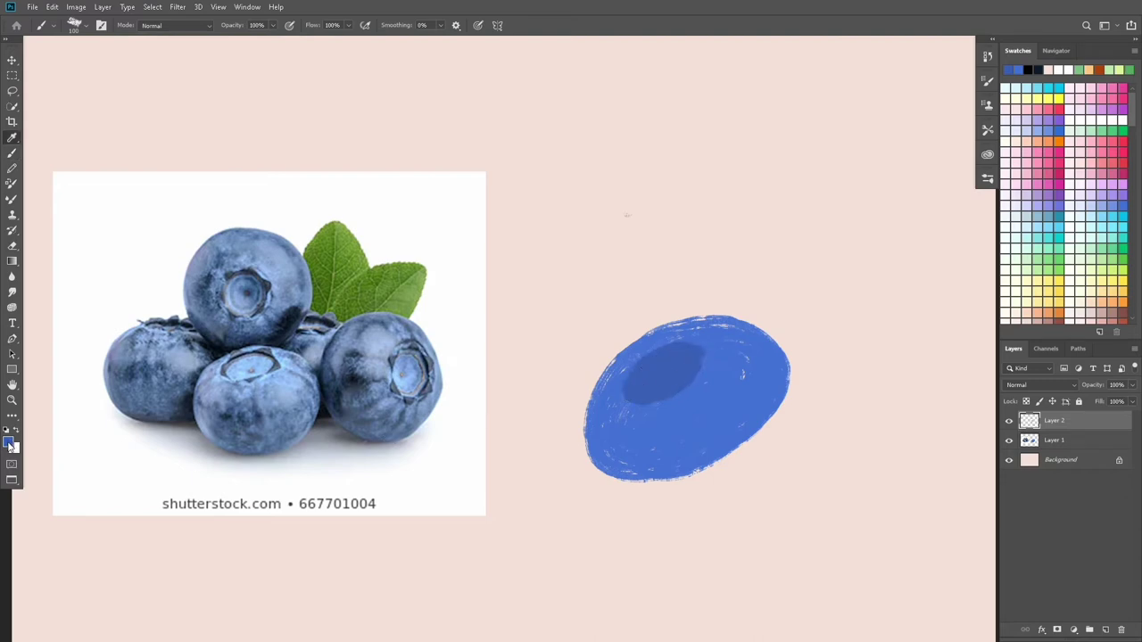
left_click(715, 460)
key("Return")
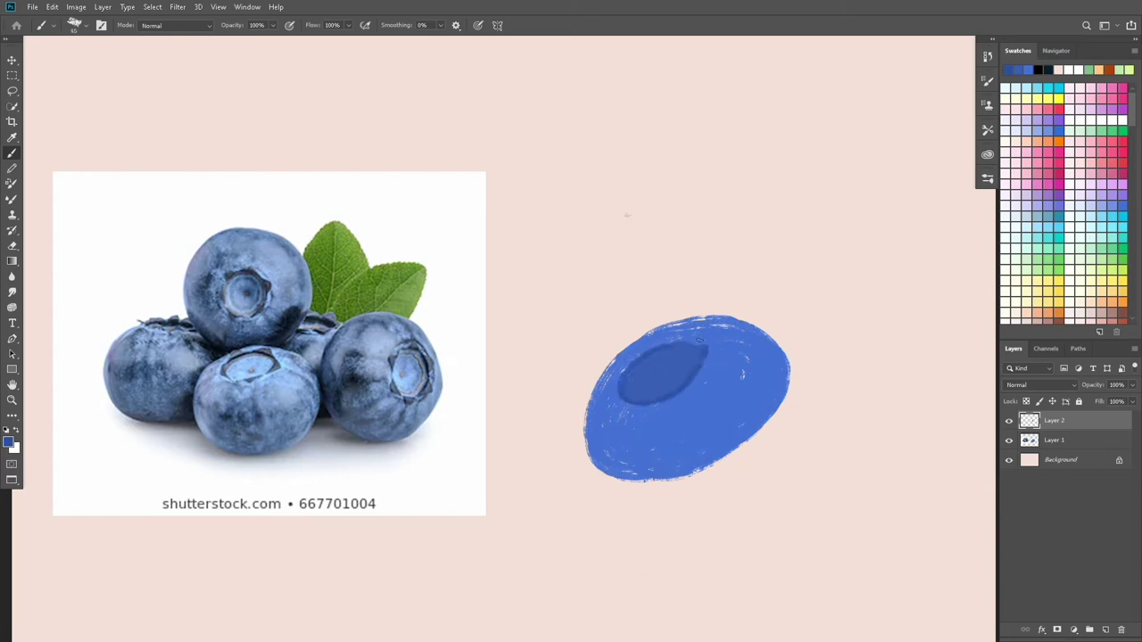
key("ctrl+BackSpace")
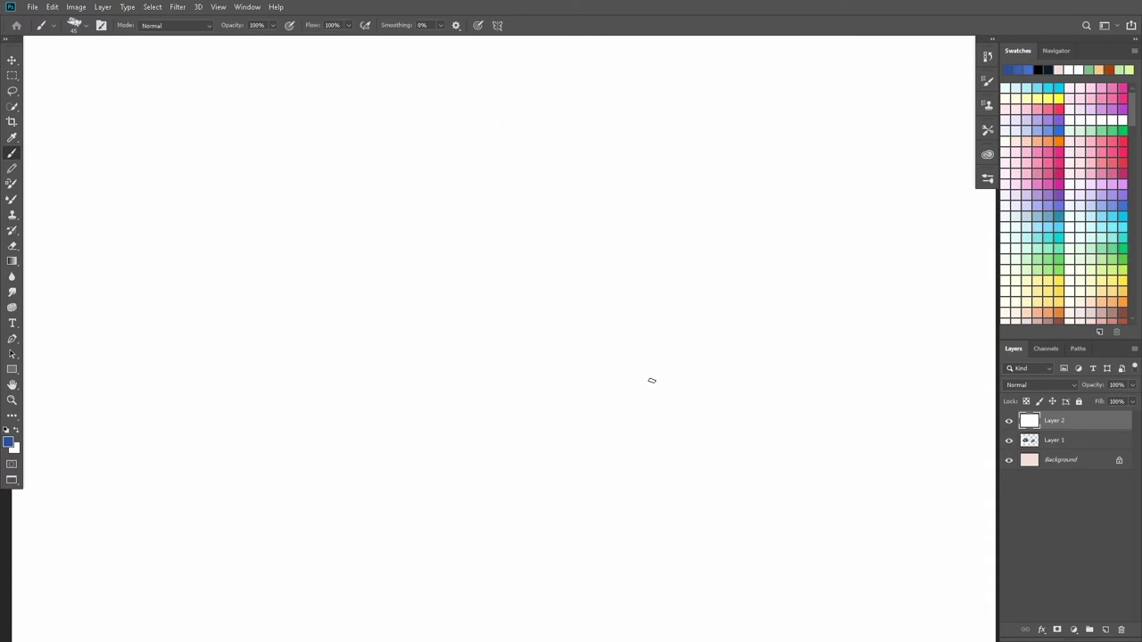
key("ctrl+z")
Pick a darker blue and paint pointed sepals around the berry's top oval.
scroll(655, 388, "up", 2)
scroll(692, 423, "up", 2)
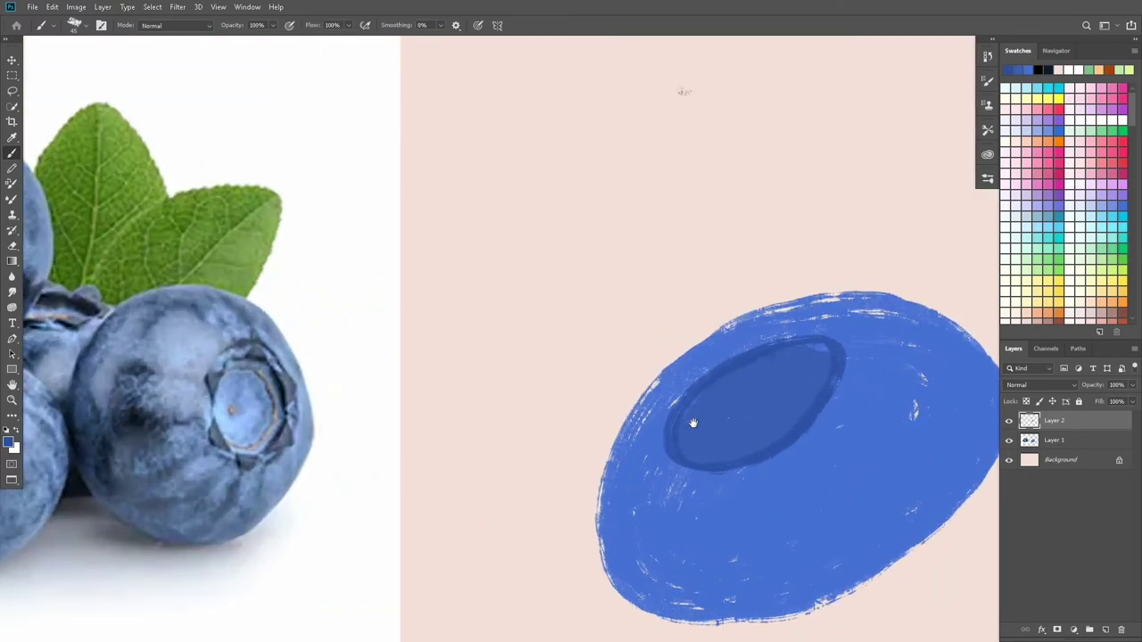
left_click_drag(693, 423, 668, 365)
left_click(9, 442)
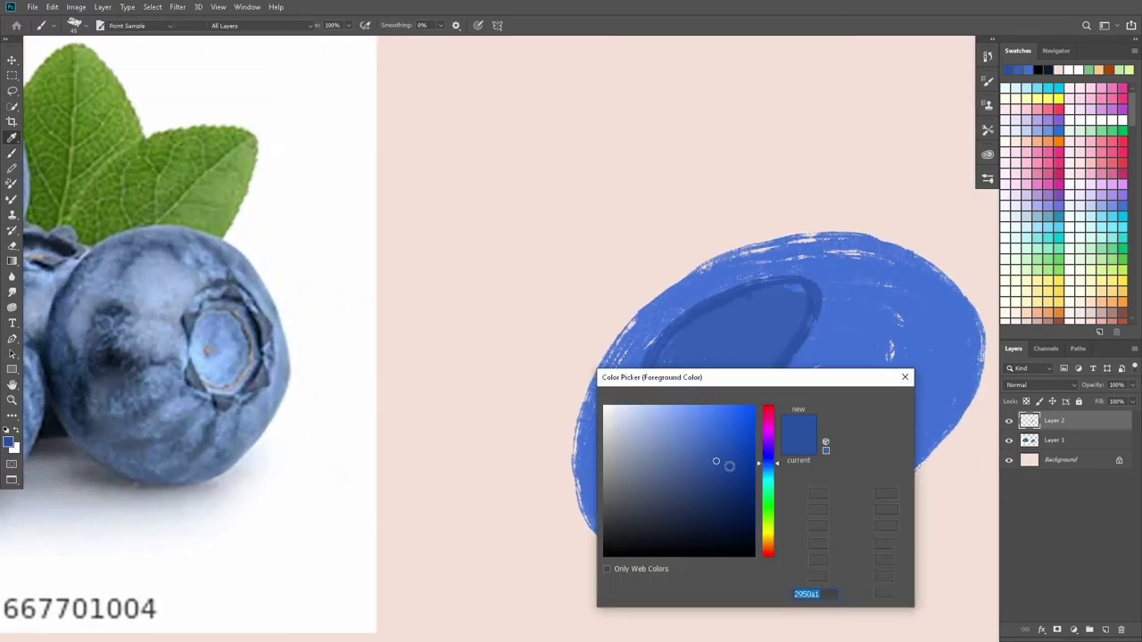
left_click(724, 482)
key("Return")
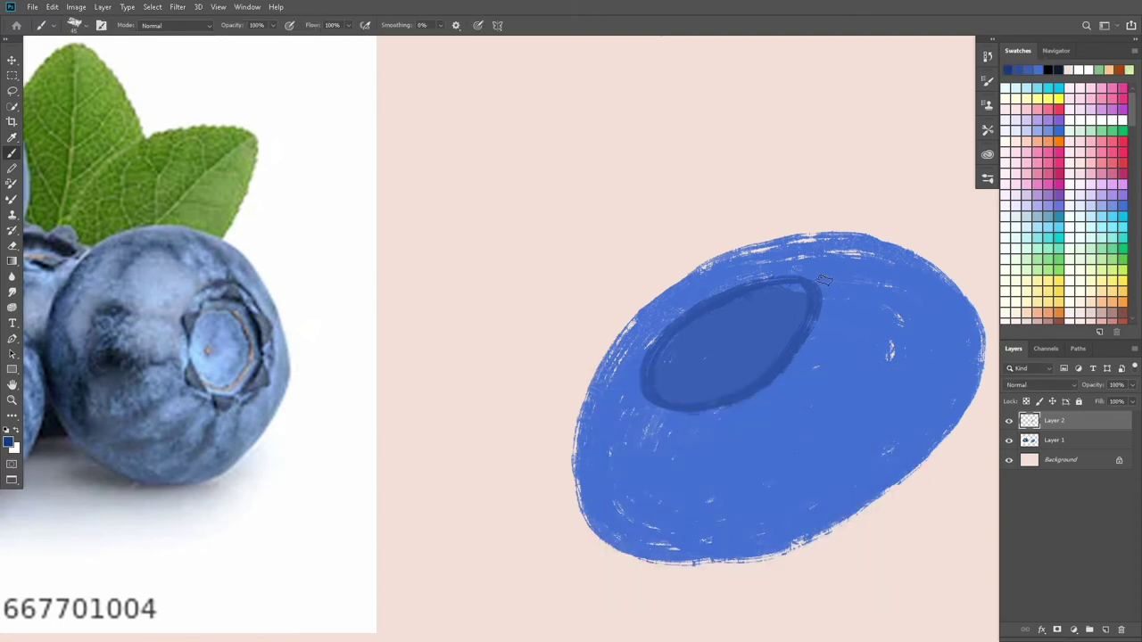
left_click_drag(817, 281, 843, 284)
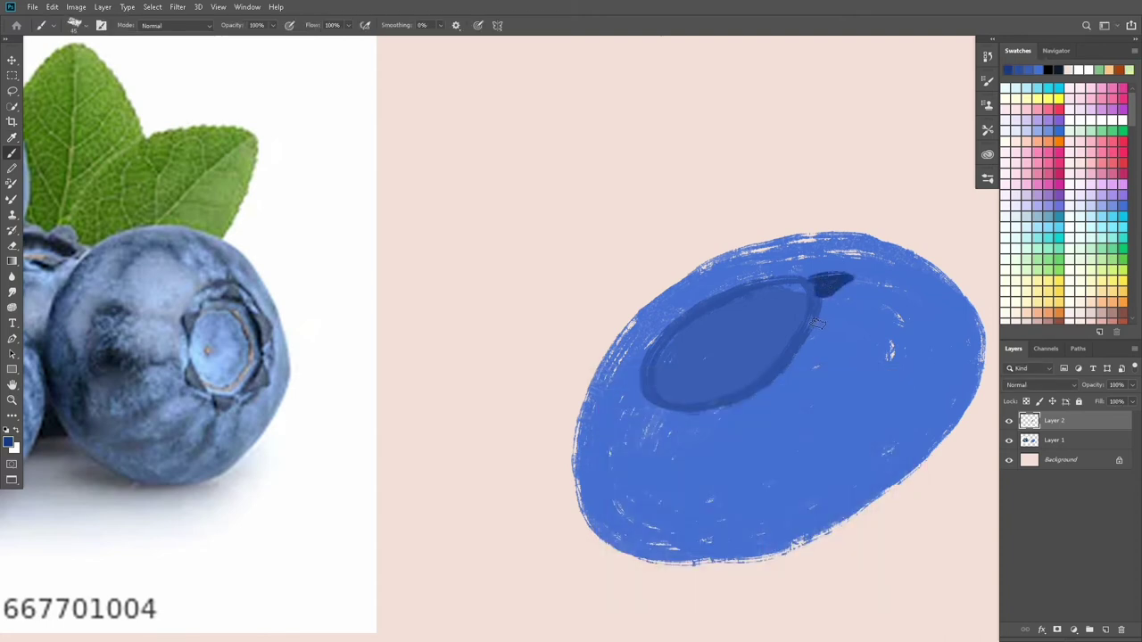
left_click_drag(817, 323, 807, 336)
mouse_move(793, 382)
left_mouse_down()
mouse_move(752, 404)
mouse_move(688, 413)
mouse_move(644, 403)
mouse_move(625, 356)
mouse_move(704, 280)
mouse_move(728, 290)
mouse_move(773, 278)
left_mouse_up()
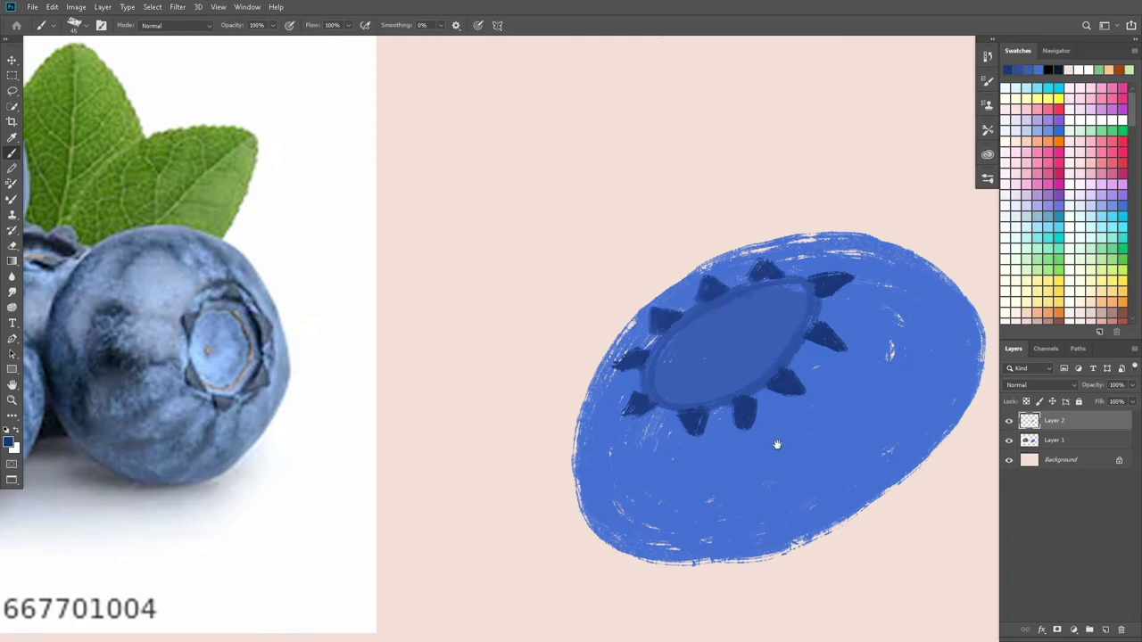
Check the whole drawing at a different zoom and add an empty Layer 3.
key("ctrl+minus")
key("ctrl+minus")
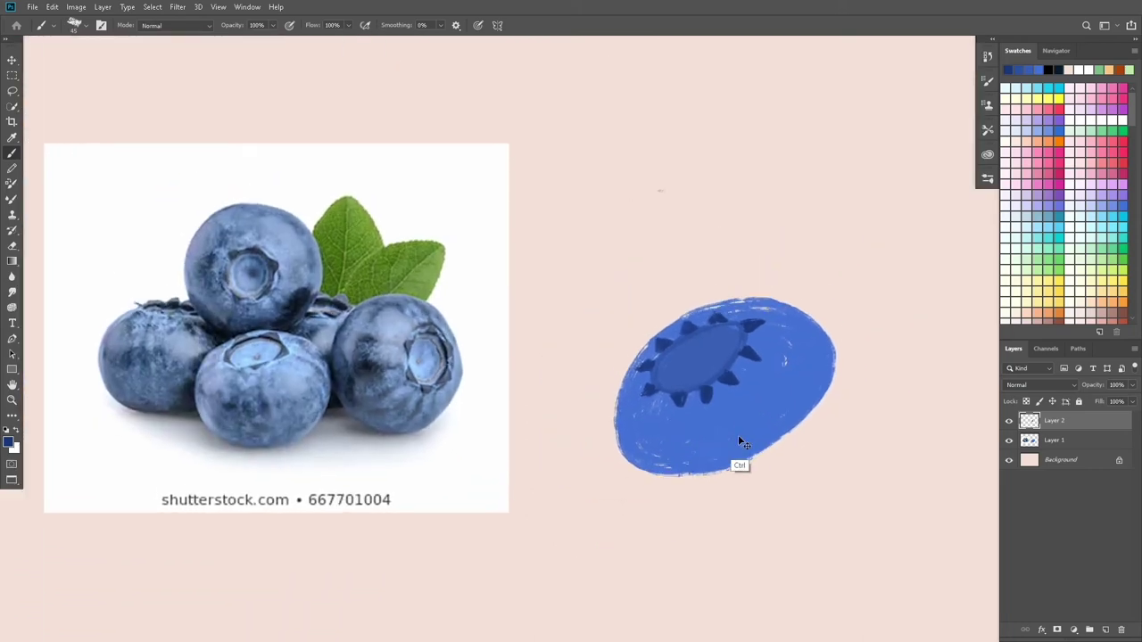
key("ctrl+plus")
key("ctrl+shift+n")
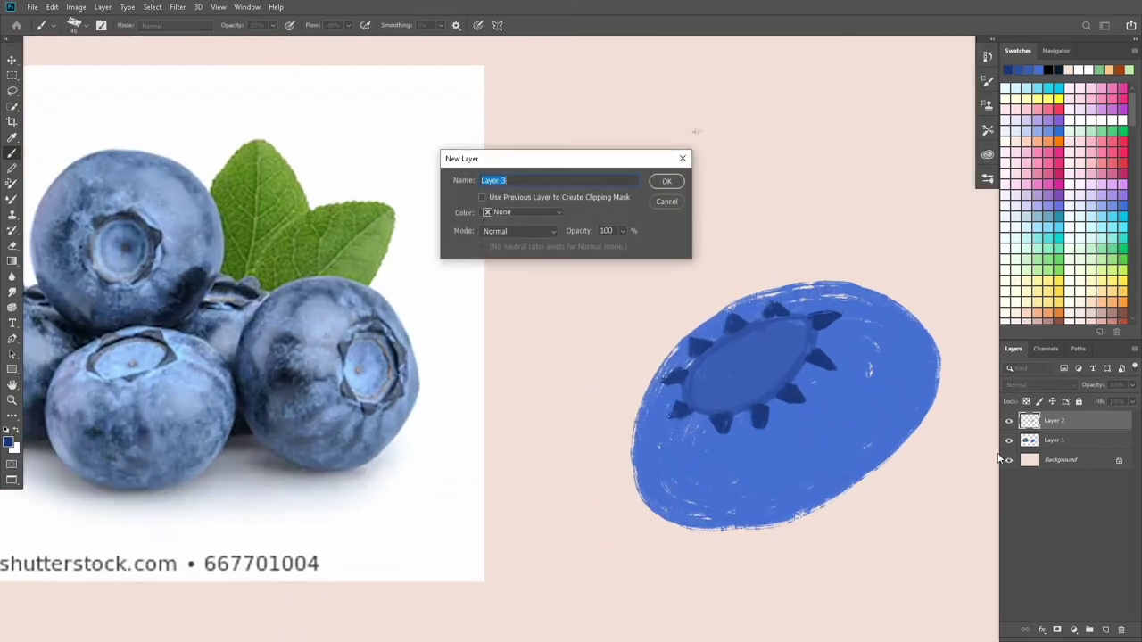
key("Return")
Sample the berry blue and paint a second oval berry body on Layer 3, above-left of the first.
key("i")
left_click(714, 332)
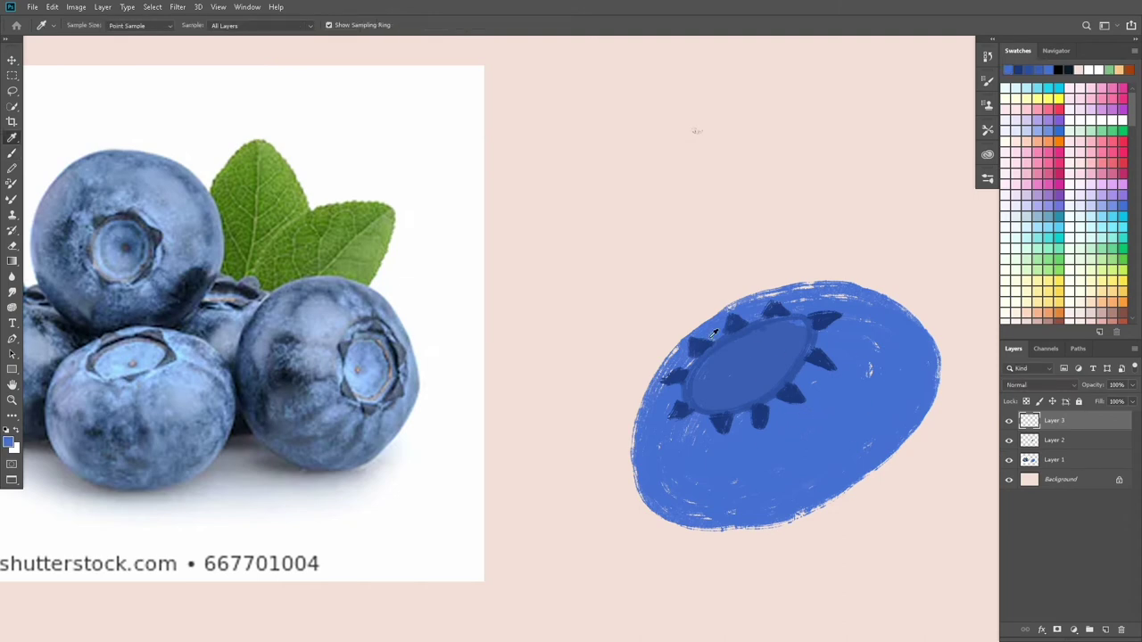
key("b")
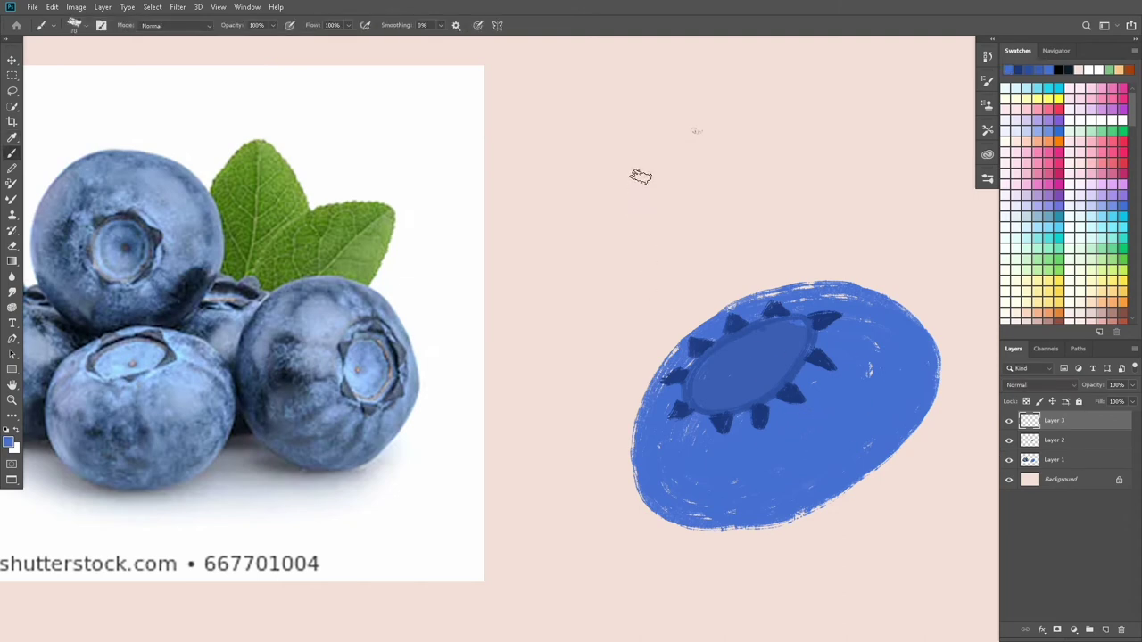
left_click_drag(546, 254, 665, 269)
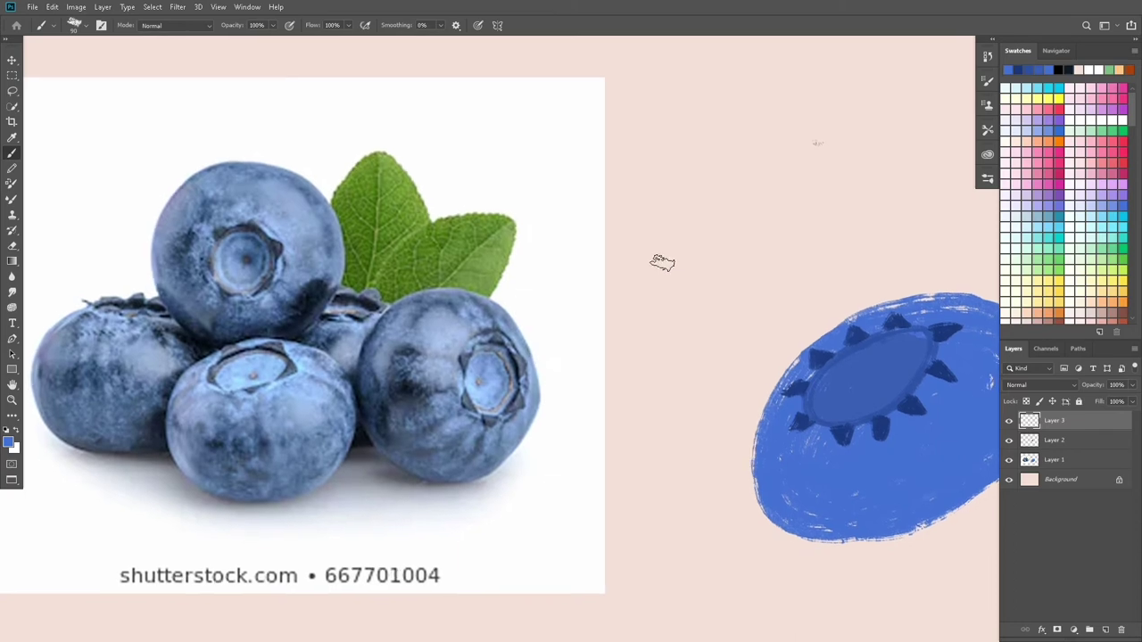
mouse_move(728, 152)
left_mouse_down()
mouse_move(767, 107)
mouse_move(717, 270)
mouse_move(742, 163)
mouse_move(816, 198)
mouse_move(748, 205)
mouse_move(821, 178)
mouse_move(714, 232)
mouse_move(731, 259)
mouse_move(758, 269)
mouse_move(765, 212)
mouse_move(778, 213)
left_mouse_up()
left_click_drag(781, 136, 759, 111)
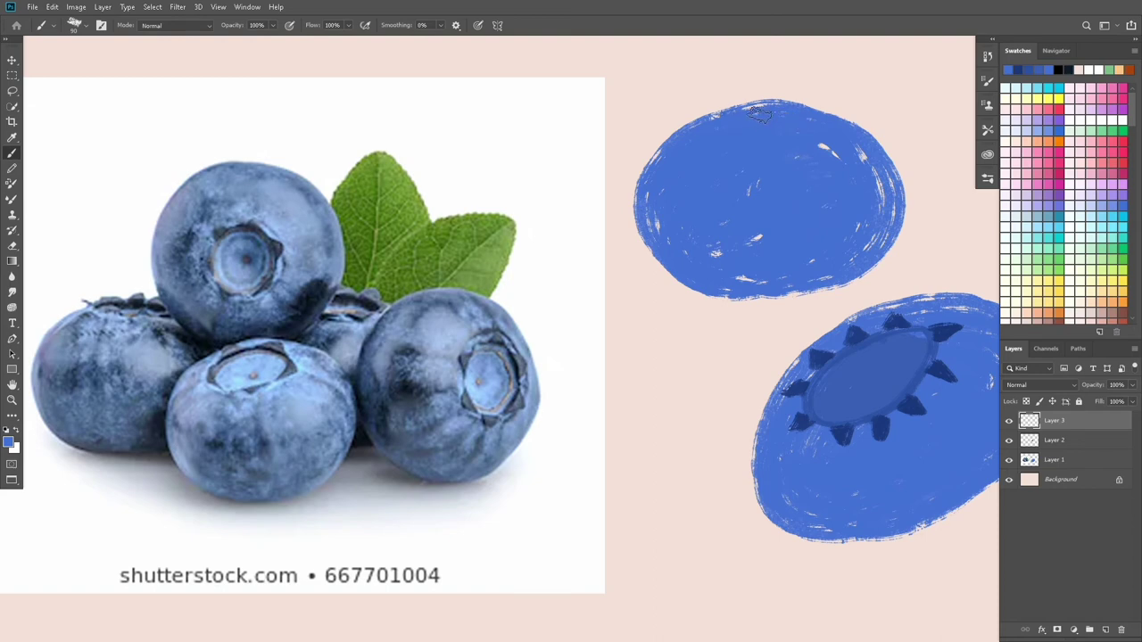
Sample the first berry's darker blue and paint a dark band along the upper berry's top.
key("p")
key("o")
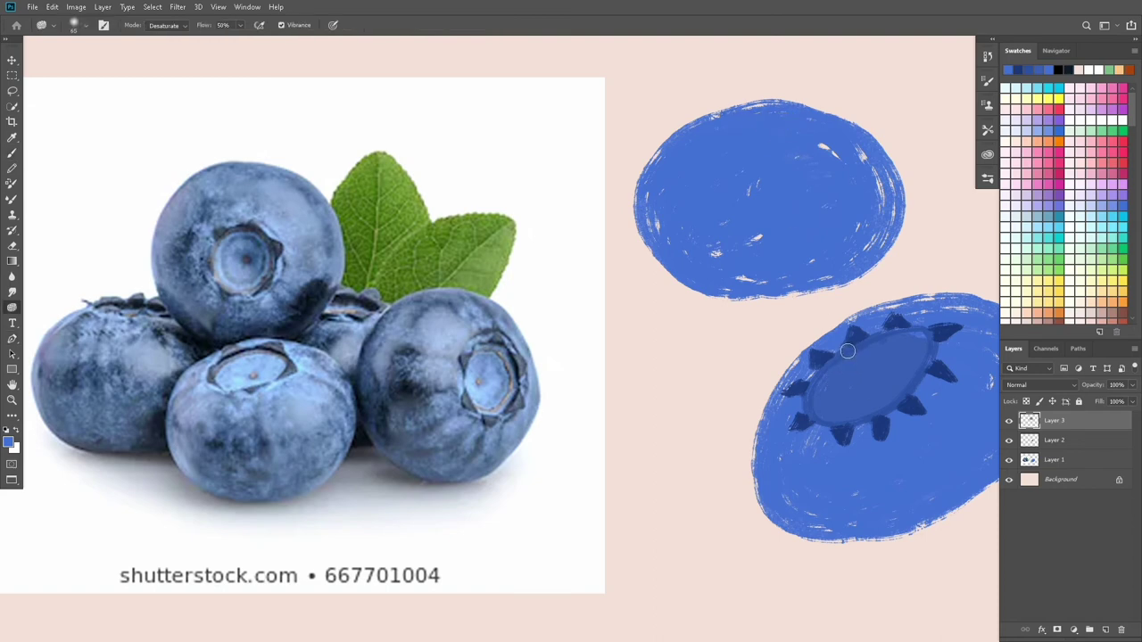
key("i")
left_click(841, 344)
key("b")
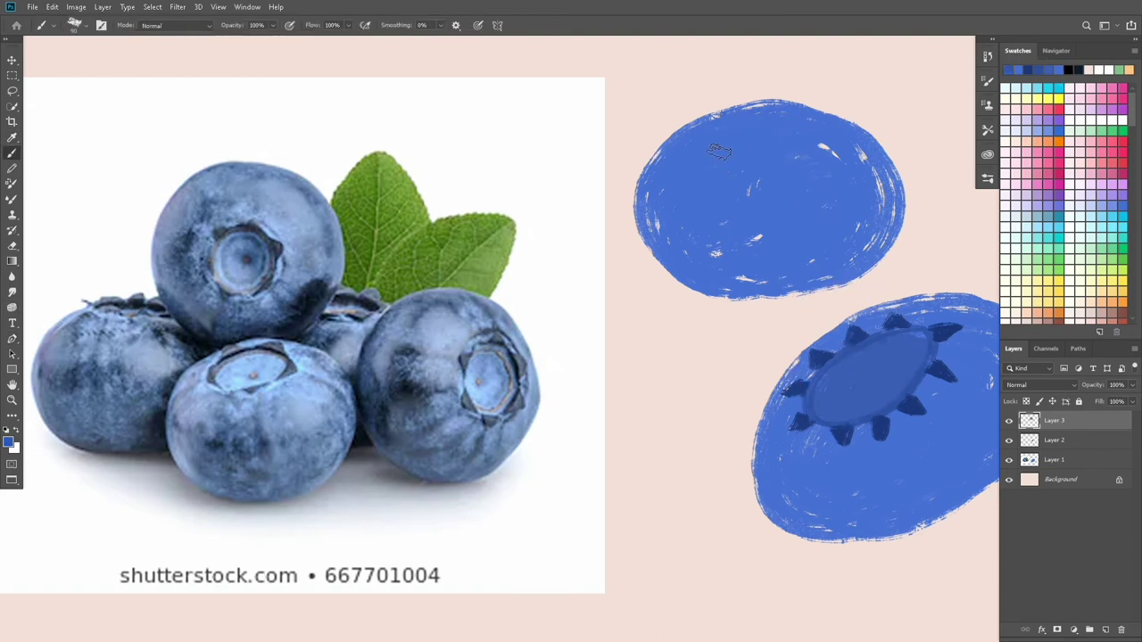
mouse_move(737, 118)
left_mouse_down()
mouse_move(714, 116)
mouse_move(774, 132)
mouse_move(754, 105)
left_mouse_up()
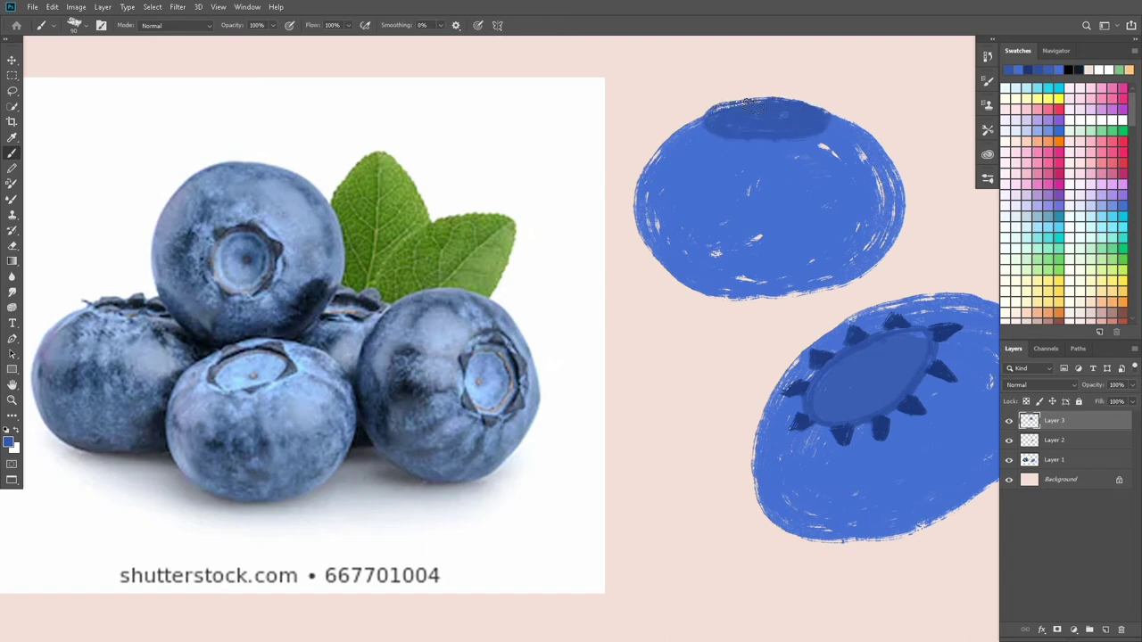
Sample the dark navy sepal colour and paint crown spikes on the upper berry.
key("i")
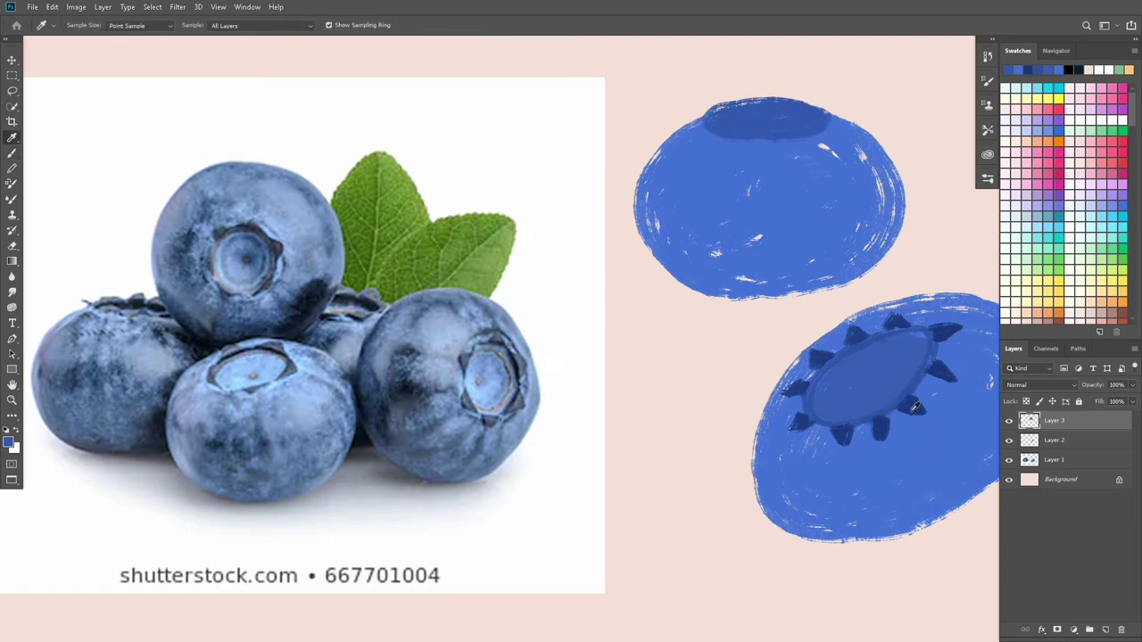
left_click(882, 408)
key("b")
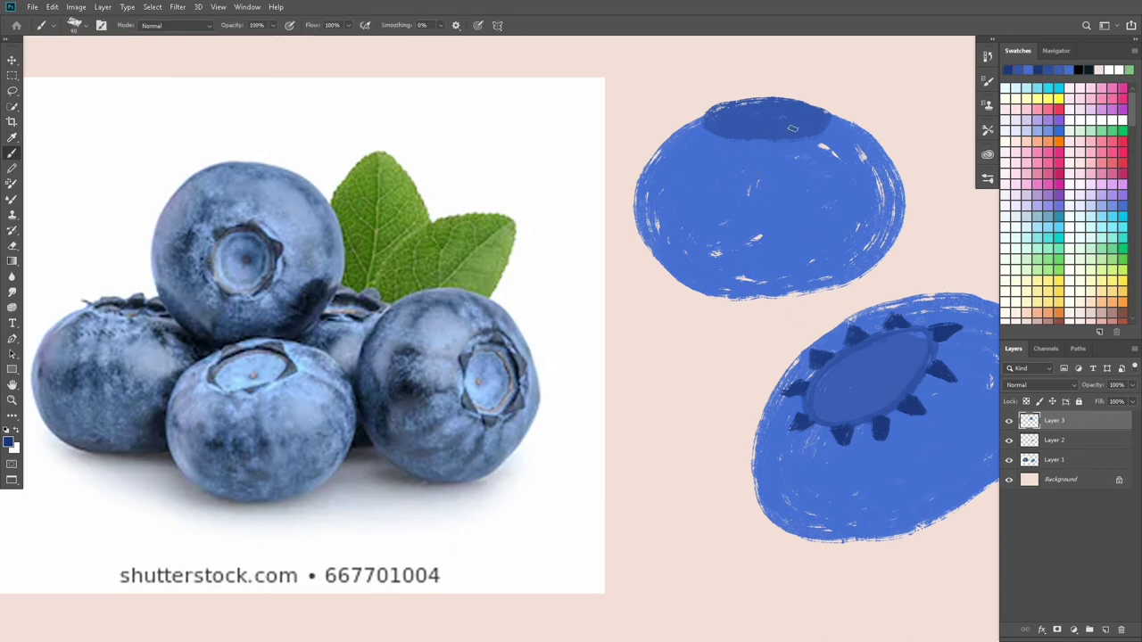
mouse_move(793, 128)
left_mouse_down()
mouse_move(796, 137)
mouse_move(832, 116)
mouse_move(805, 90)
mouse_move(713, 90)
left_mouse_up()
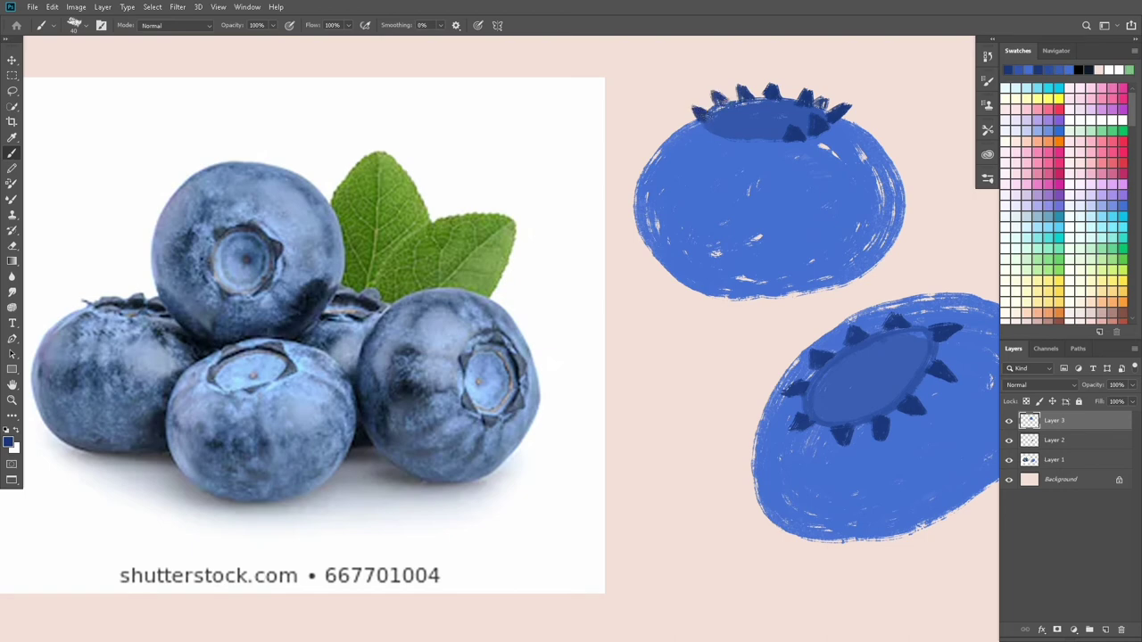
left_click_drag(710, 132, 704, 141)
mouse_move(724, 139)
left_mouse_down()
mouse_move(757, 153)
mouse_move(679, 178)
left_mouse_up()
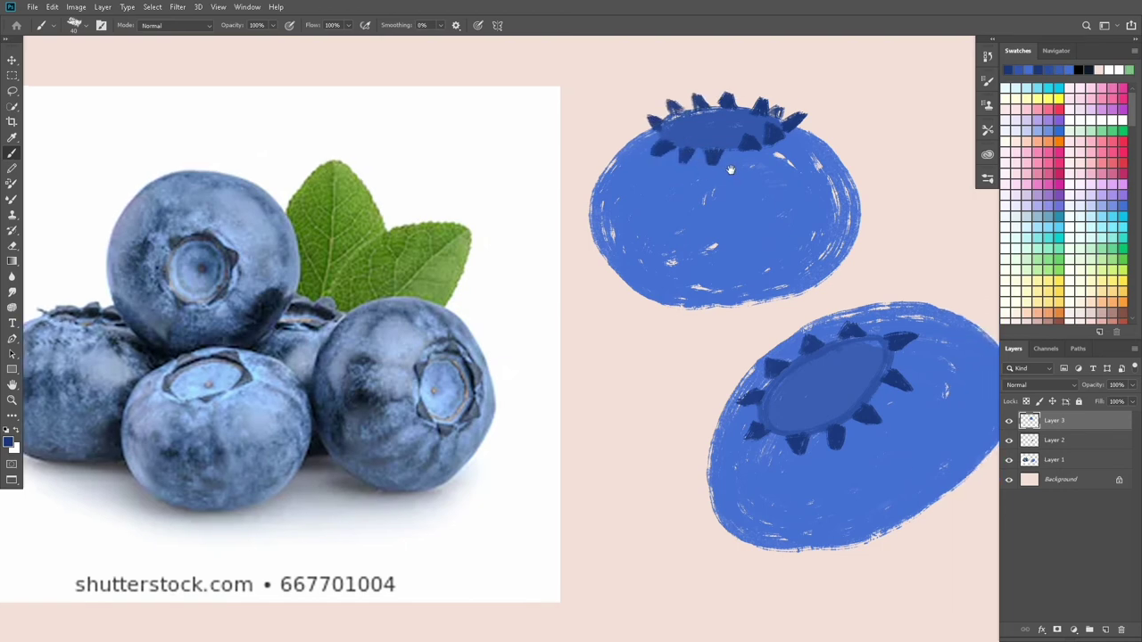
mouse_move(739, 324)
left_mouse_down()
mouse_move(680, 313)
mouse_move(713, 312)
left_mouse_up()
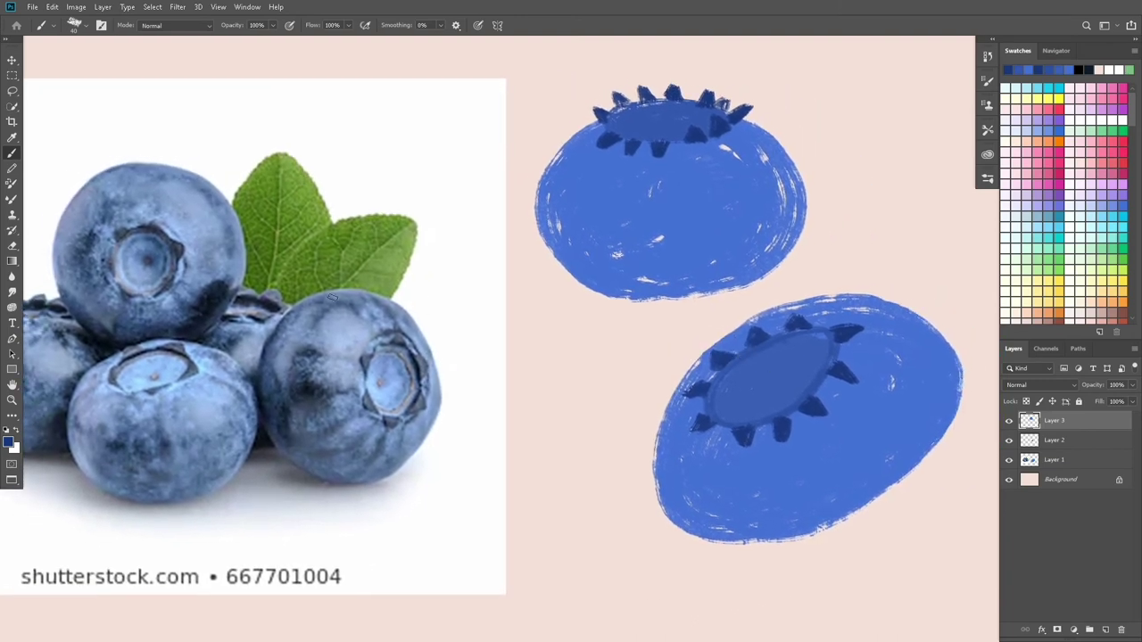
Sample leaf green from the reference photo and add a new Layer 4 below Layer 3.
key("i")
left_click(339, 261)
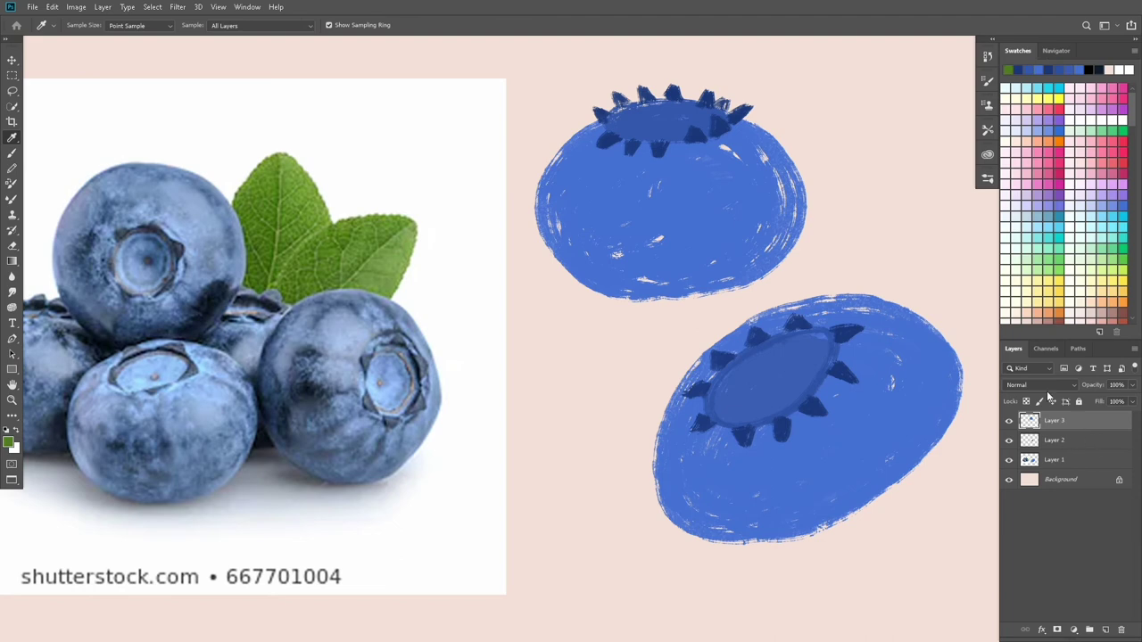
key("ctrl+shift+n")
key("Return")
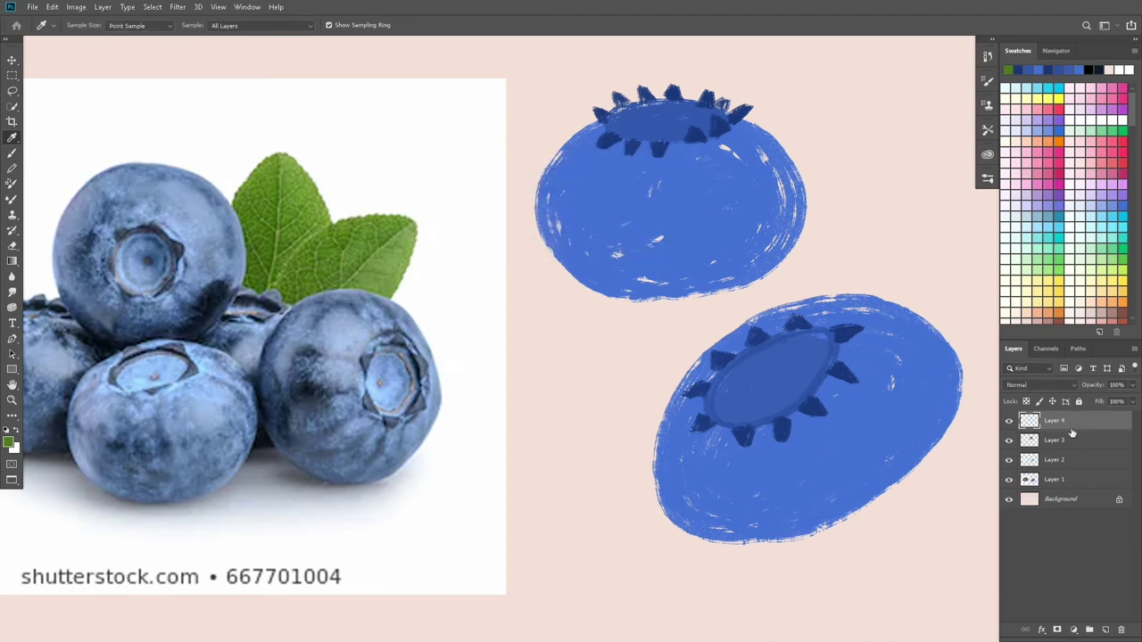
left_click_drag(1073, 433, 1035, 458)
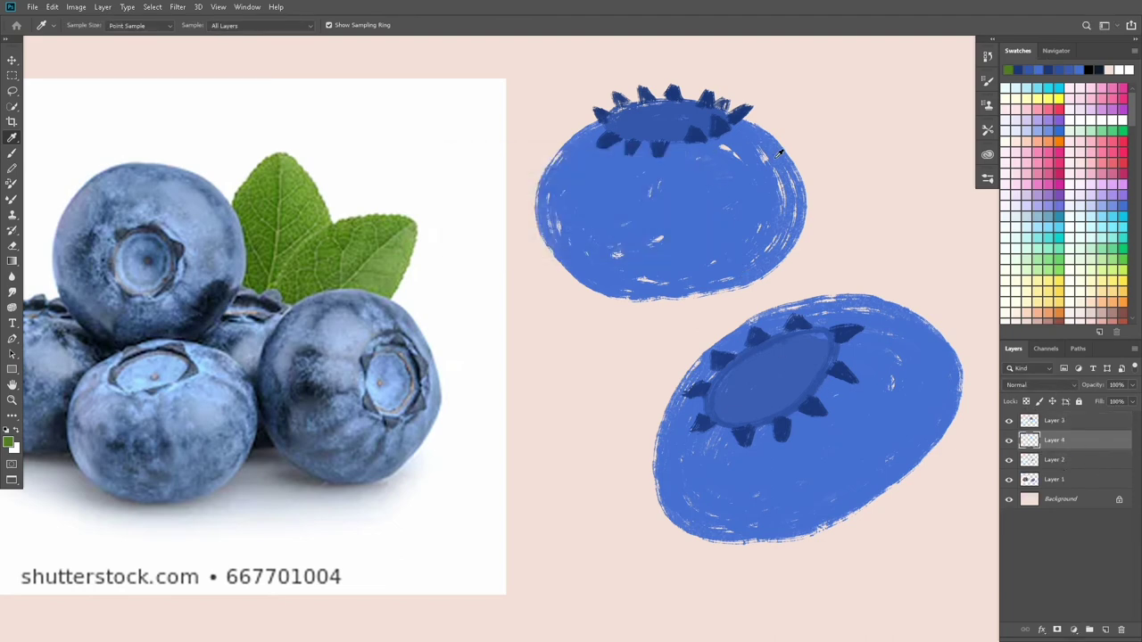
key("b")
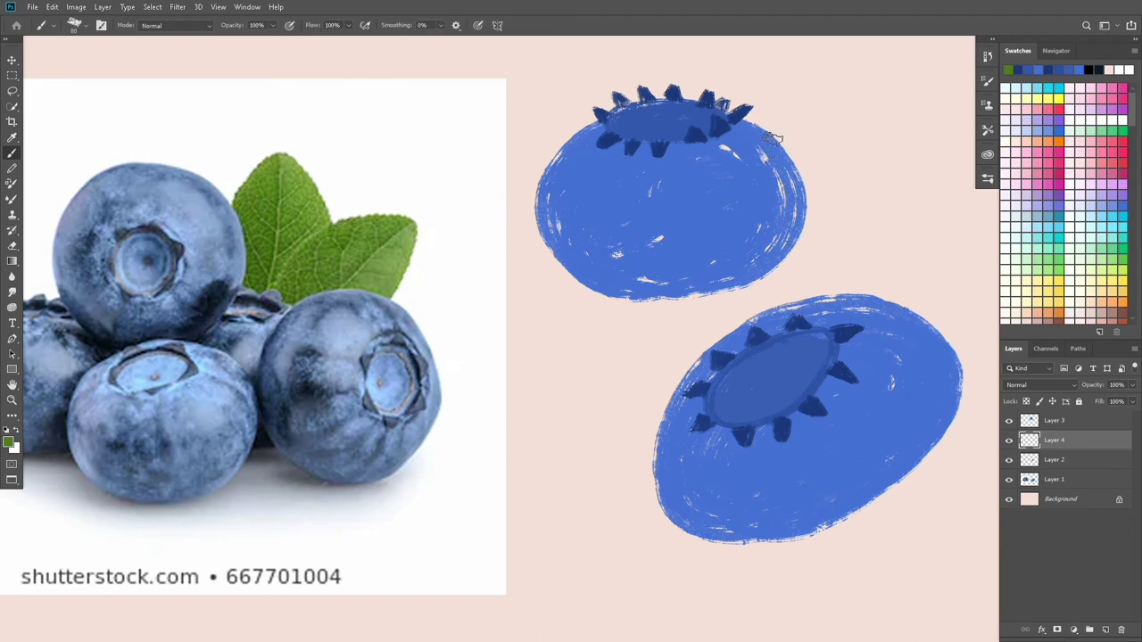
Brush two solid green leaves at the top blueberry's upper right and top.
left_click_drag(769, 139, 884, 124)
left_click_drag(848, 163, 777, 173)
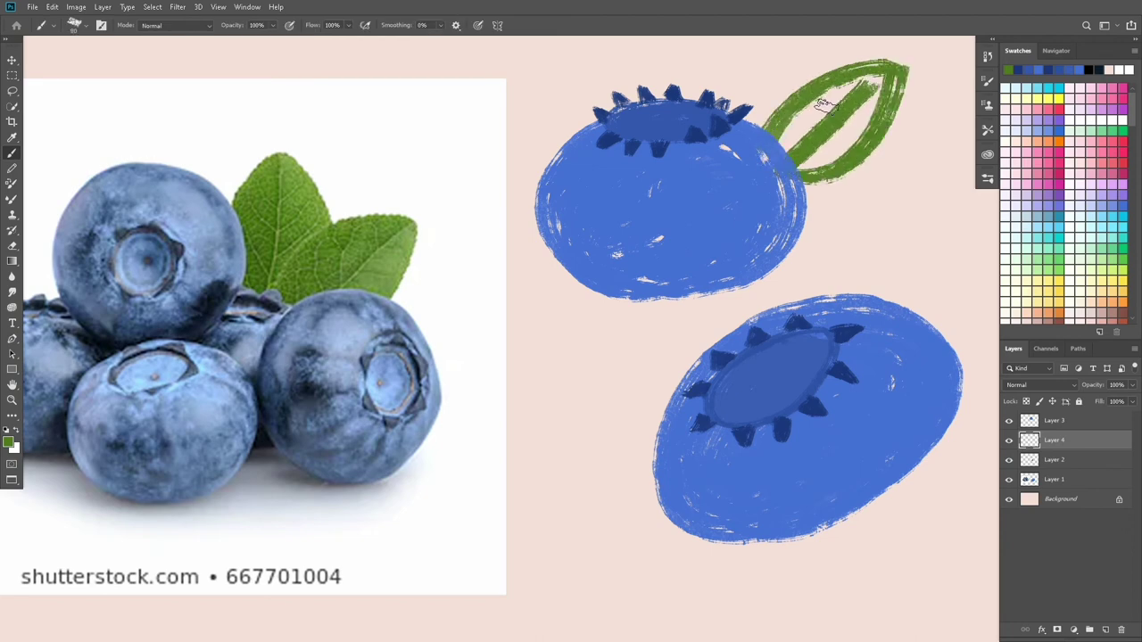
mouse_move(856, 89)
left_mouse_down()
mouse_move(785, 134)
mouse_move(848, 161)
mouse_move(826, 123)
mouse_move(870, 76)
mouse_move(851, 120)
left_mouse_up()
scroll(808, 154, "up", 3)
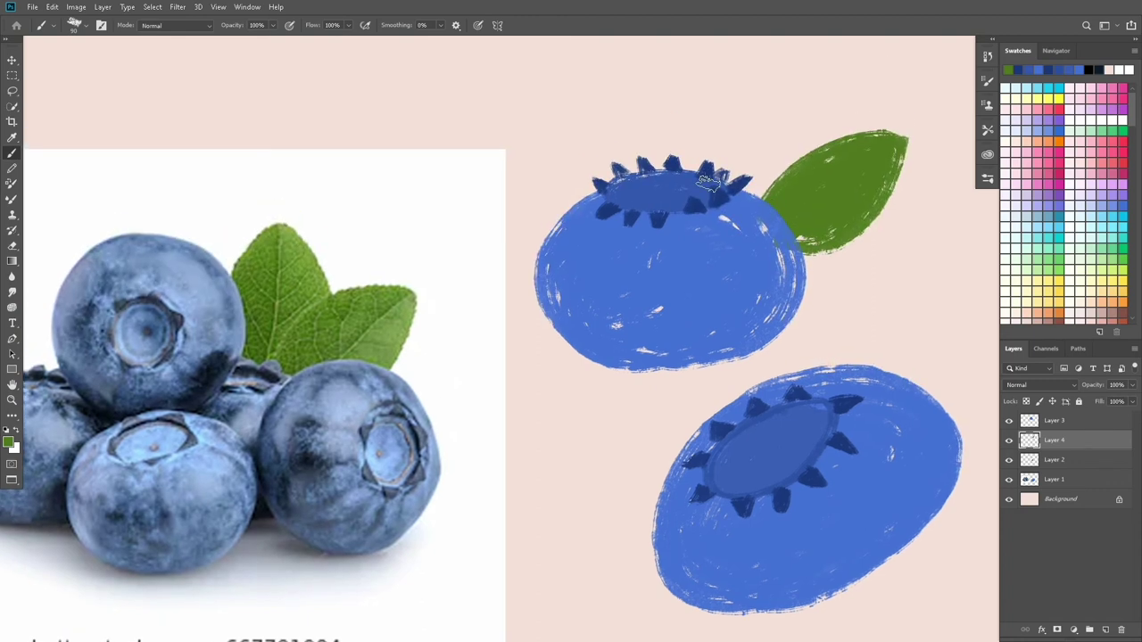
mouse_move(706, 183)
left_mouse_down()
mouse_move(737, 71)
mouse_move(757, 159)
mouse_move(727, 89)
mouse_move(736, 187)
left_mouse_up()
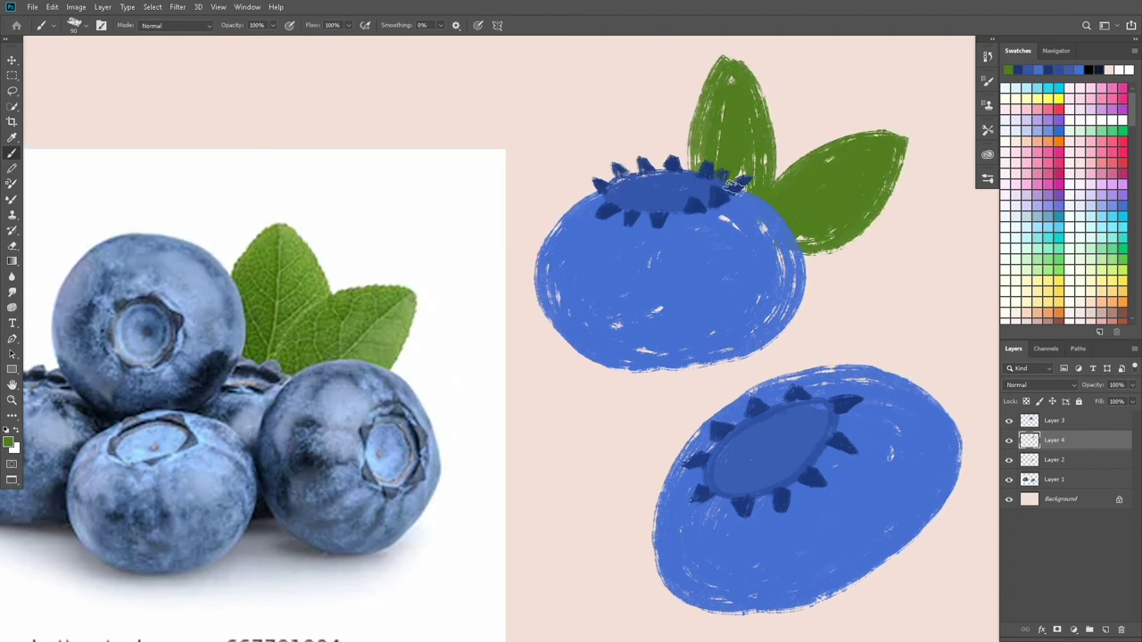
mouse_move(763, 94)
left_mouse_down()
mouse_move(745, 143)
mouse_move(732, 134)
left_mouse_up()
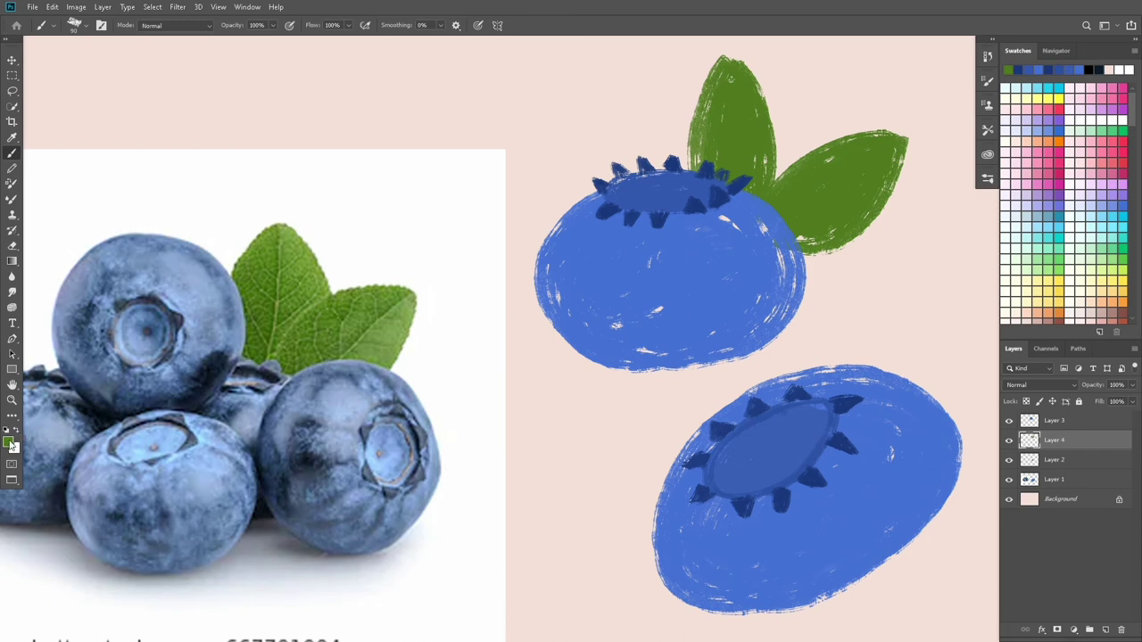
left_click(12, 443)
Set the foreground to darker green 304b10 and paint the right leaf's midrib and side veins.
left_click_drag(717, 486, 724, 512)
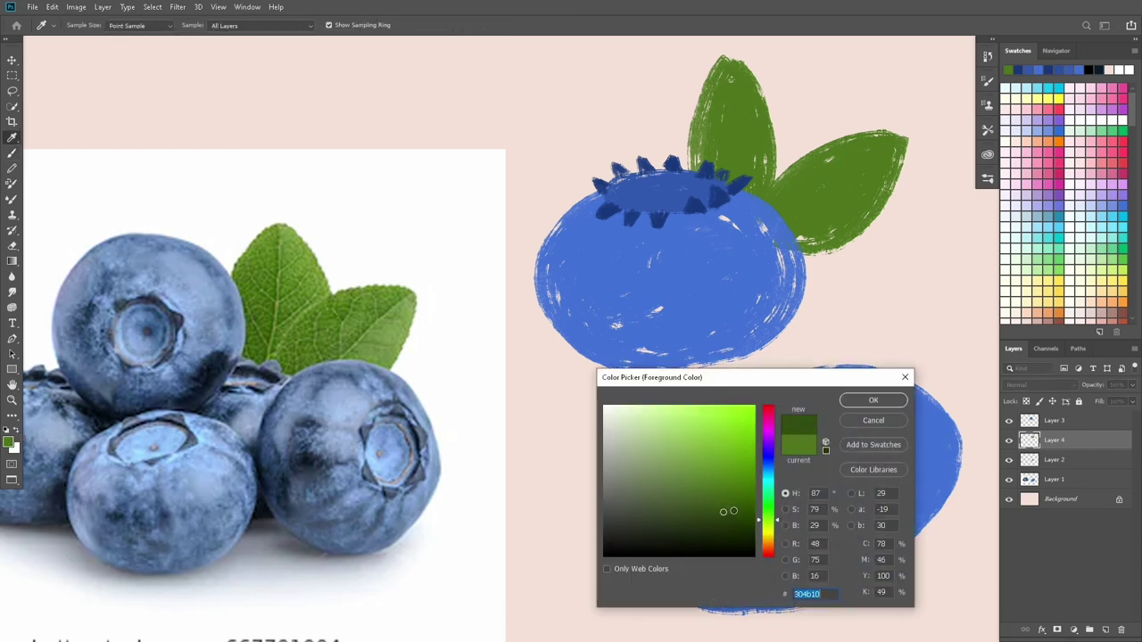
key("Return")
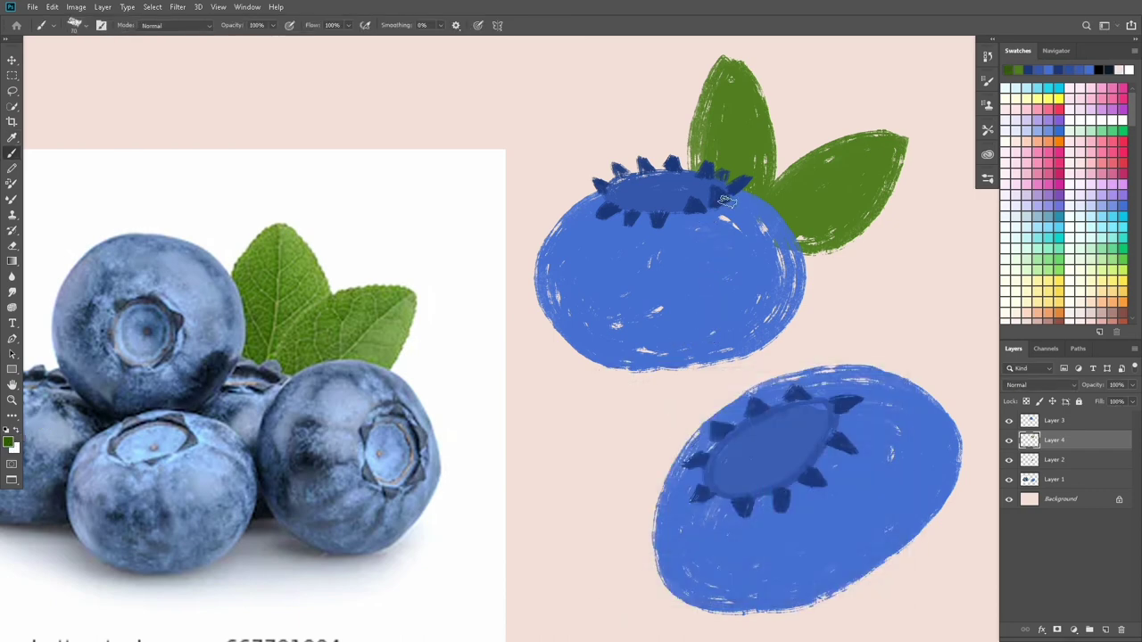
left_click_drag(764, 203, 773, 183)
mouse_move(896, 148)
left_mouse_down()
mouse_move(800, 207)
mouse_move(805, 219)
left_mouse_up()
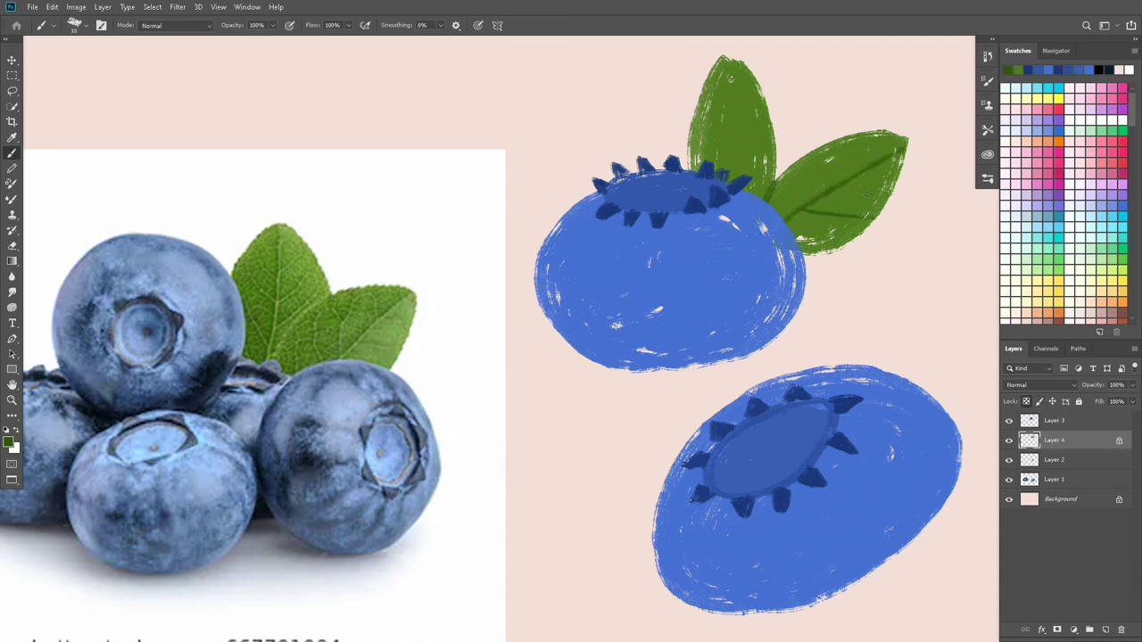
left_click_drag(887, 191, 829, 196)
left_click_drag(883, 132, 826, 191)
left_click_drag(812, 152, 800, 195)
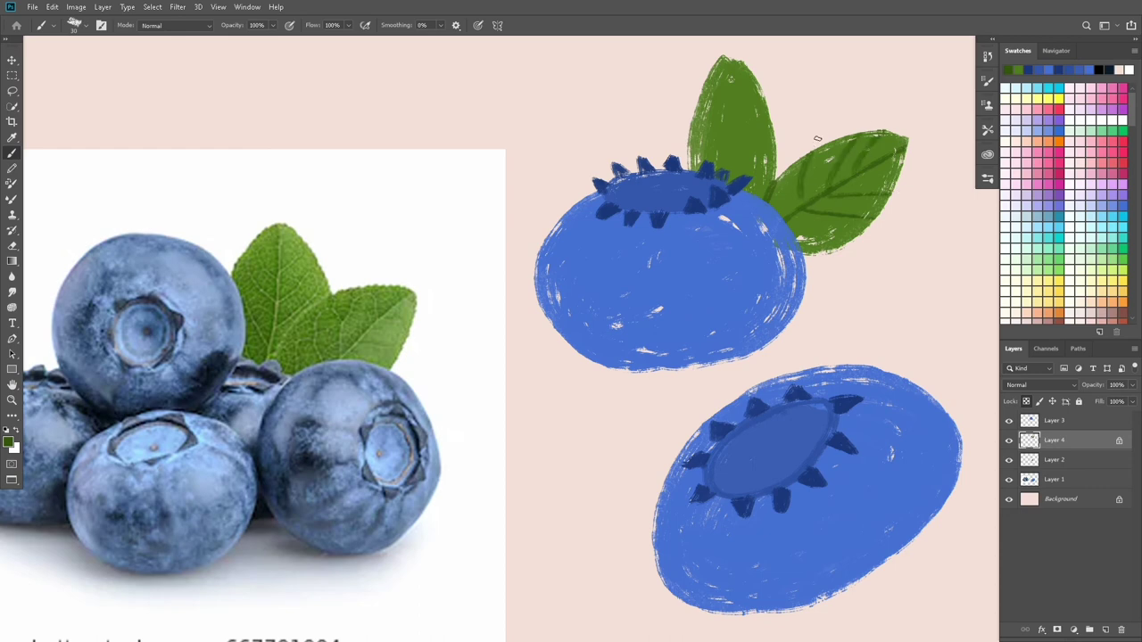
left_click_drag(795, 239, 848, 250)
Paint the left leaf's midrib and branching veins, and darken the right leaf's base.
left_click_drag(725, 169, 730, 72)
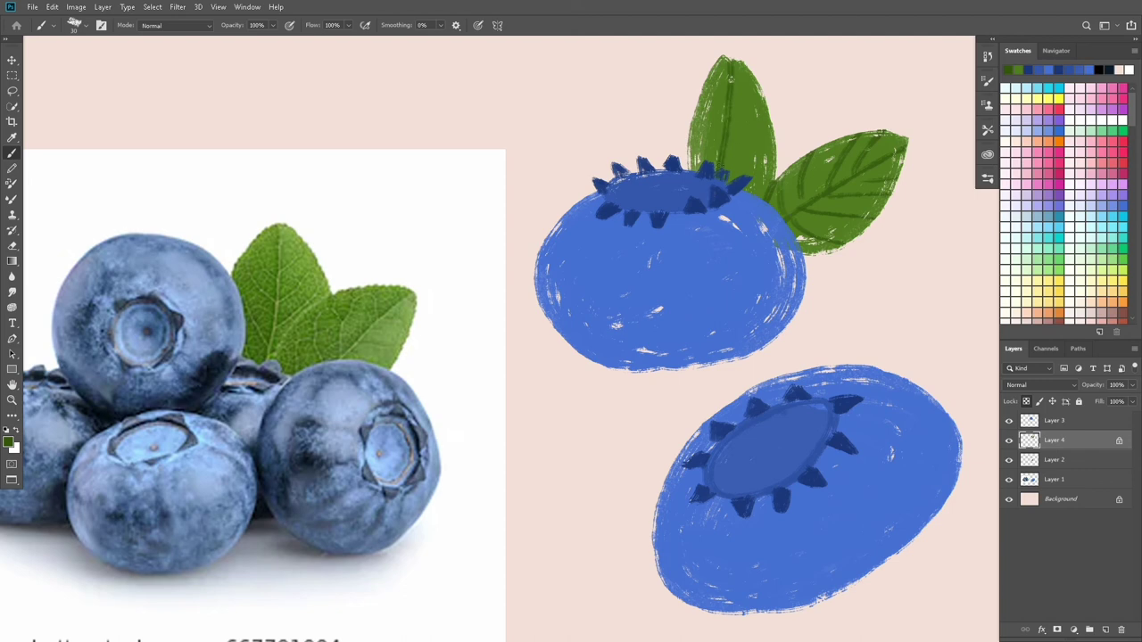
mouse_move(727, 168)
left_mouse_down()
mouse_move(771, 122)
mouse_move(755, 79)
left_mouse_up()
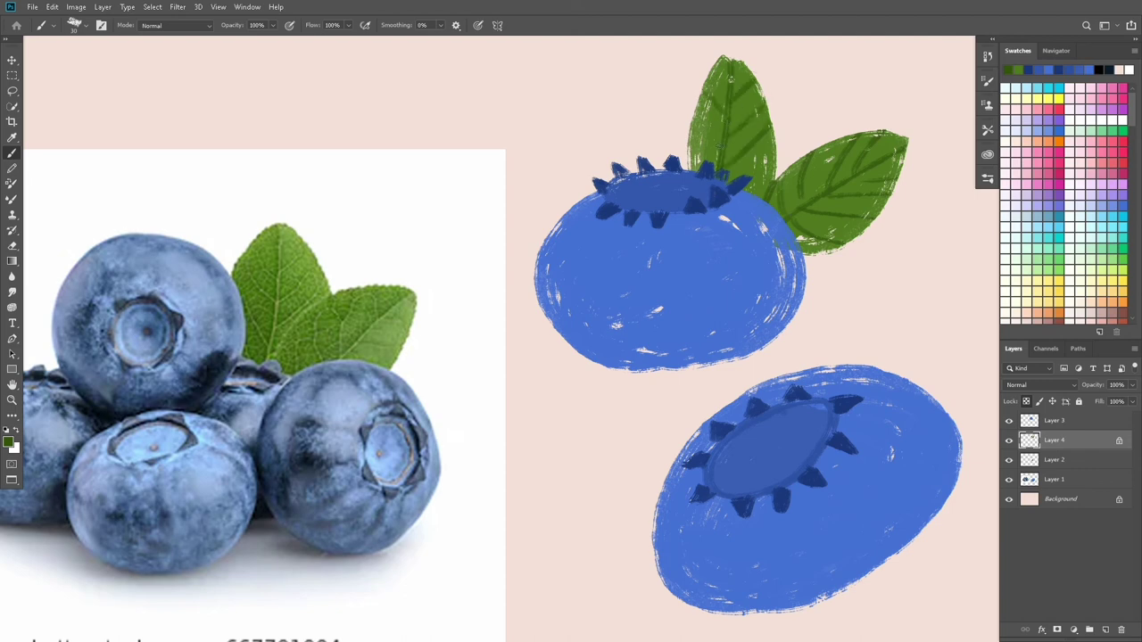
left_click_drag(719, 146, 695, 119)
mouse_move(783, 218)
left_mouse_down()
mouse_move(798, 196)
mouse_move(833, 205)
left_mouse_up()
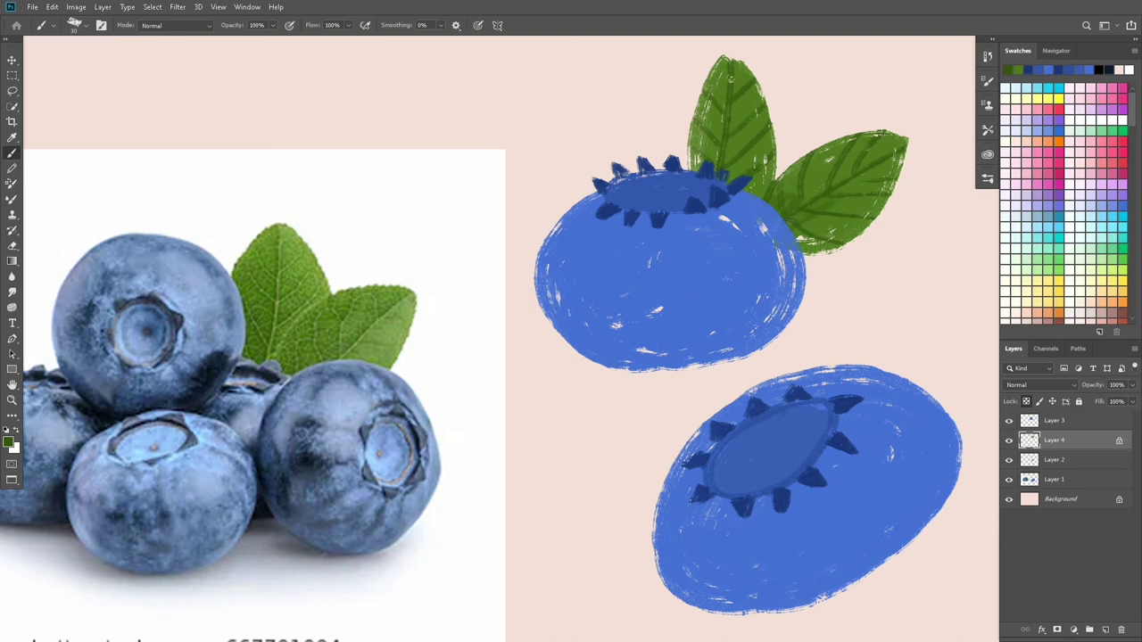
left_click_drag(803, 252, 843, 236)
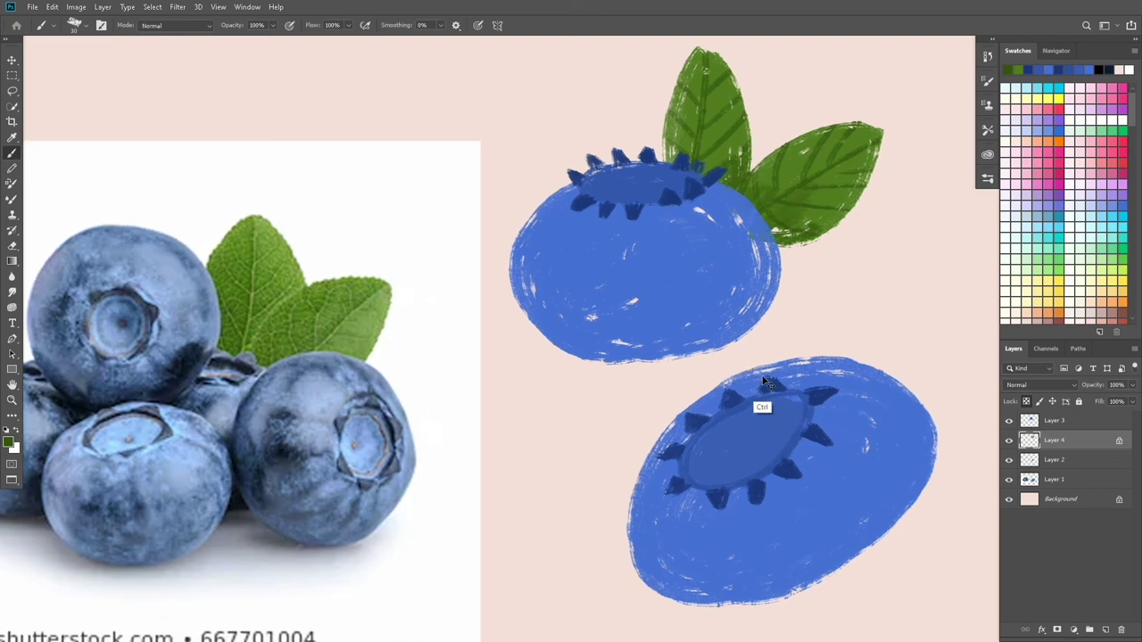
Marquee-select the reference photo on Layer 1, delete it, and deselect.
key("ctrl+minus")
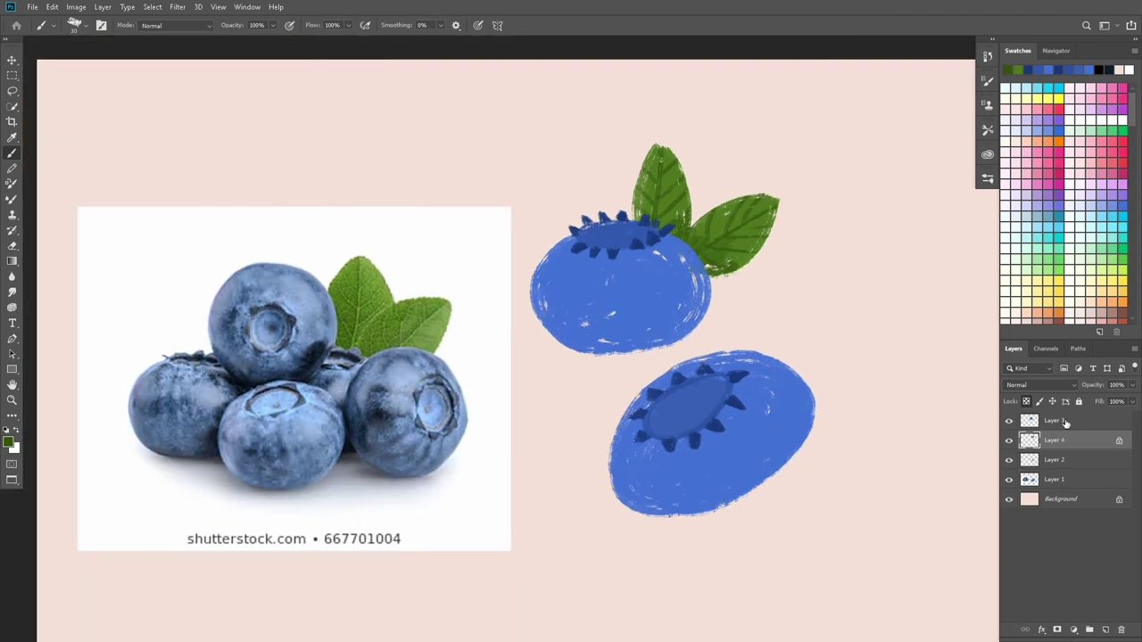
left_click(1065, 423)
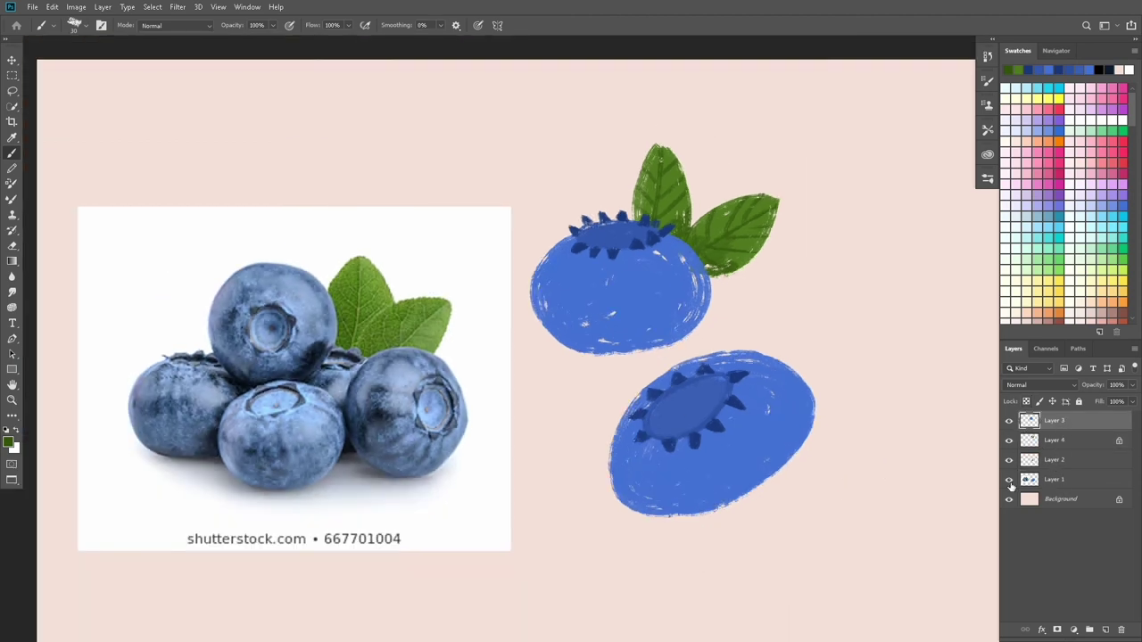
key("m")
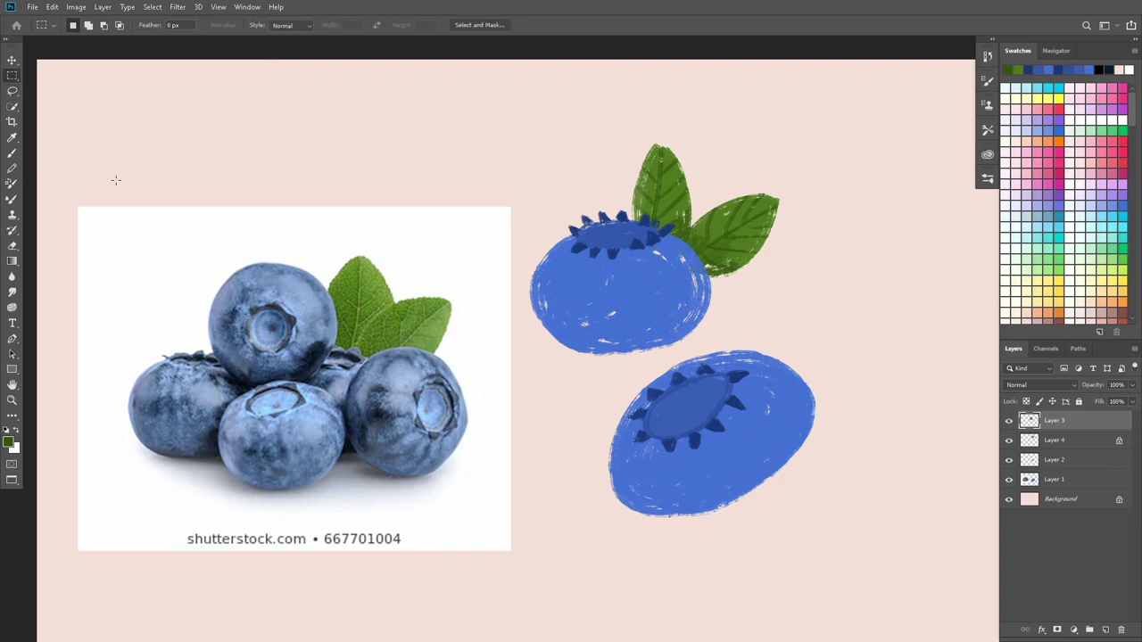
mouse_move(59, 178)
left_mouse_down()
mouse_move(530, 535)
mouse_move(522, 577)
left_mouse_up()
left_click(1077, 482)
key("Delete")
key("ctrl+d")
key("v")
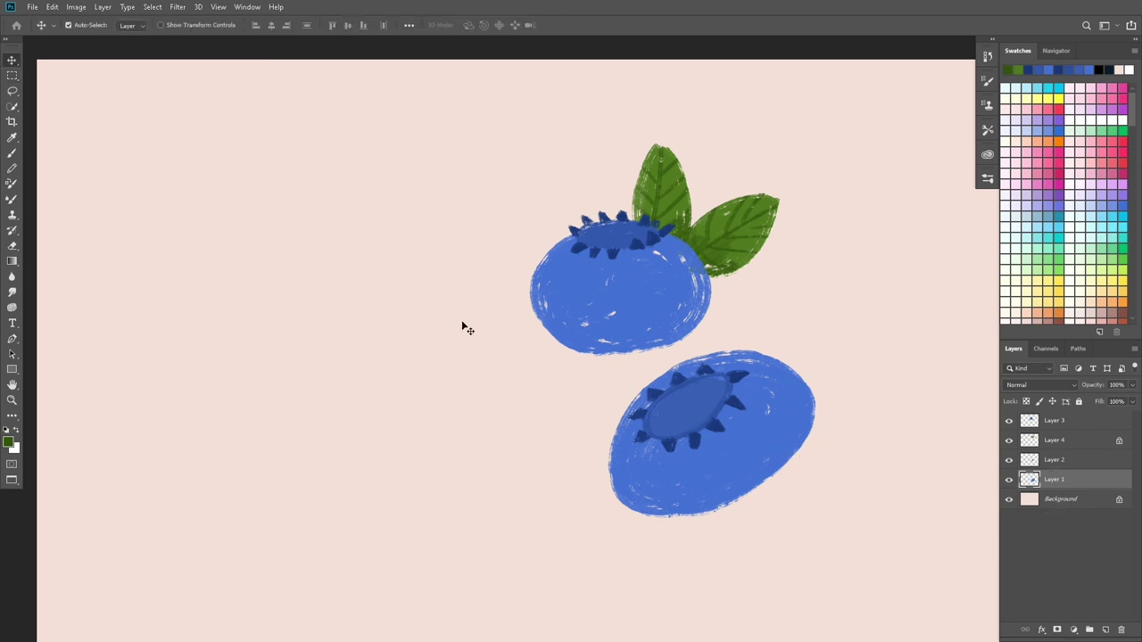
Merge Layers 1 and 2 and move the lower blueberry up-left against the upper one.
left_click(1058, 459, "ctrl")
key("ctrl+e")
mouse_move(718, 429)
left_mouse_down()
mouse_move(461, 321)
mouse_move(429, 381)
mouse_move(532, 346)
mouse_move(523, 367)
left_mouse_up()
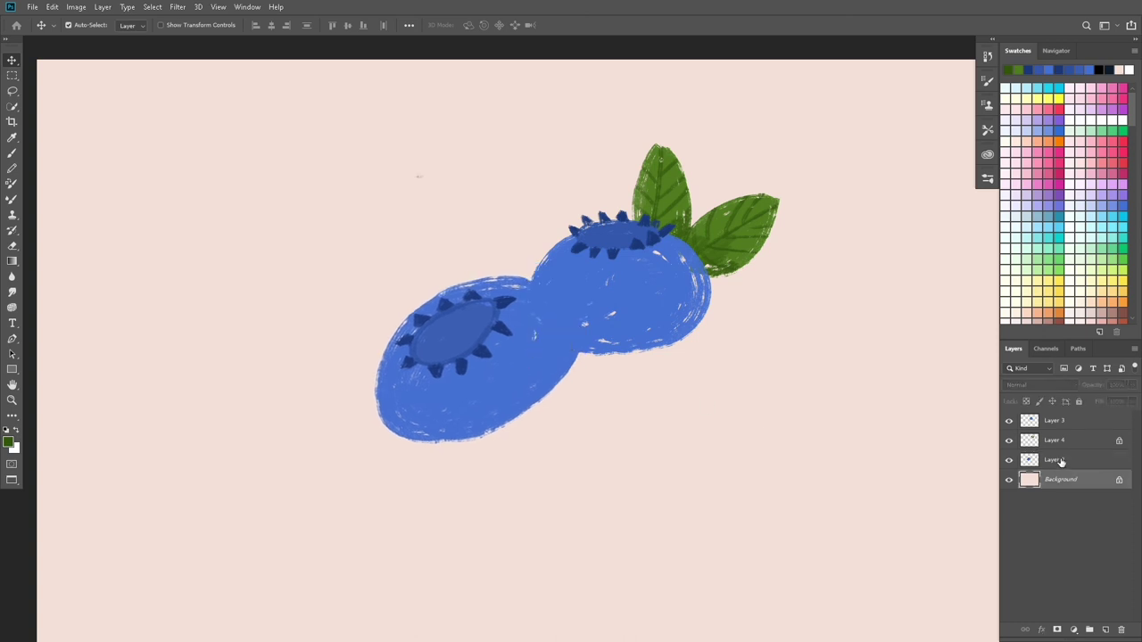
On a new layer, paint a shadow along the berries' seam in blue sampled from a berry.
left_click(1106, 629)
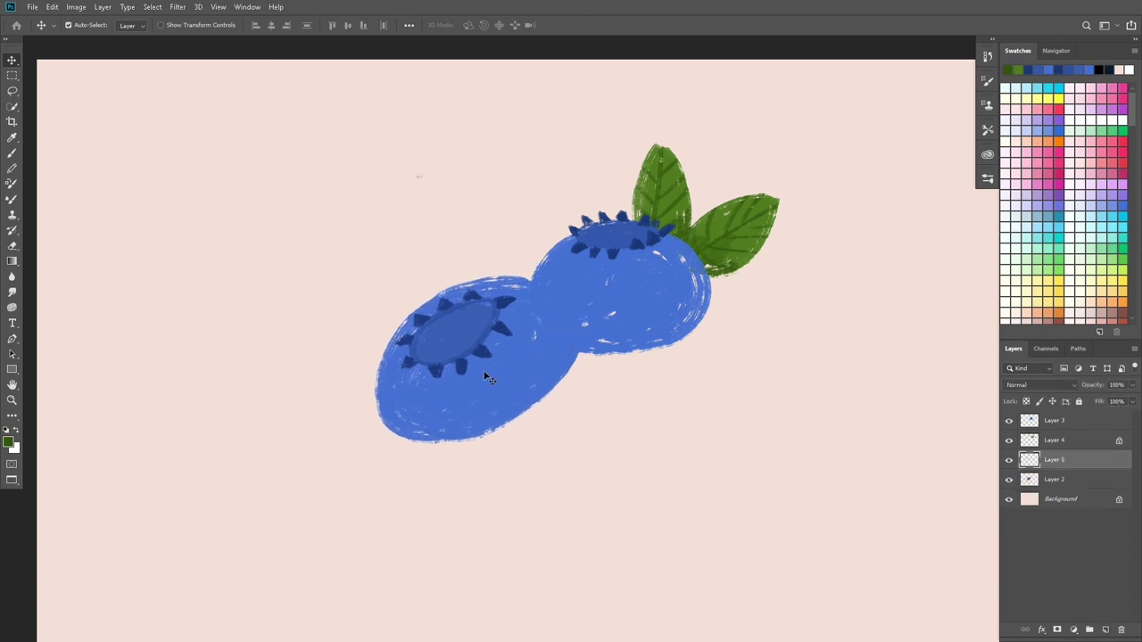
key("i")
left_click(420, 341)
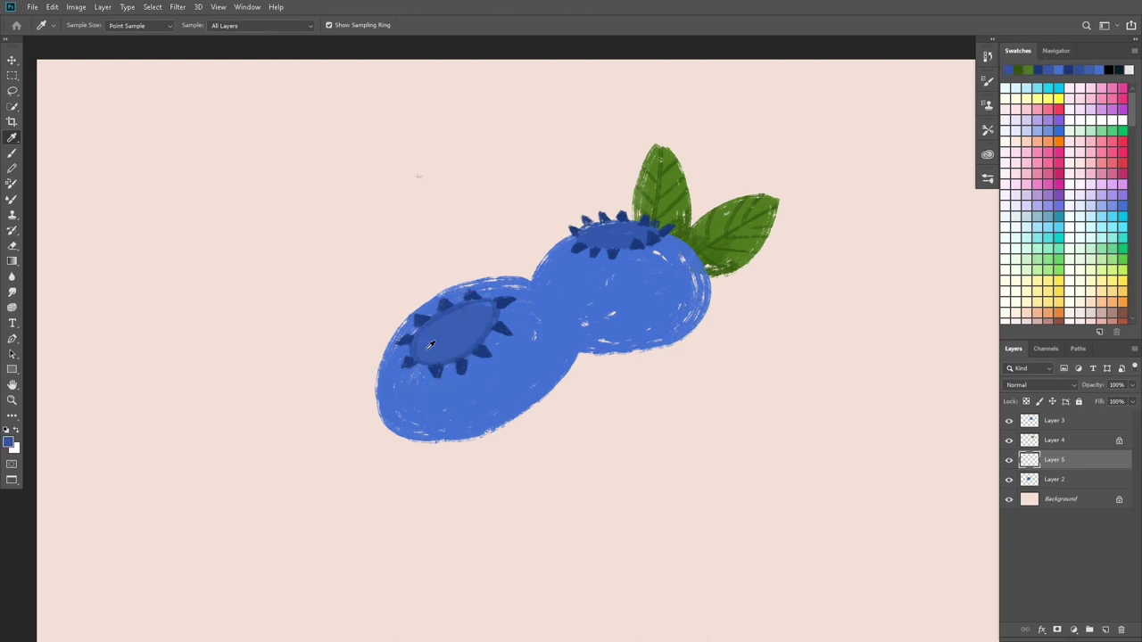
key("b")
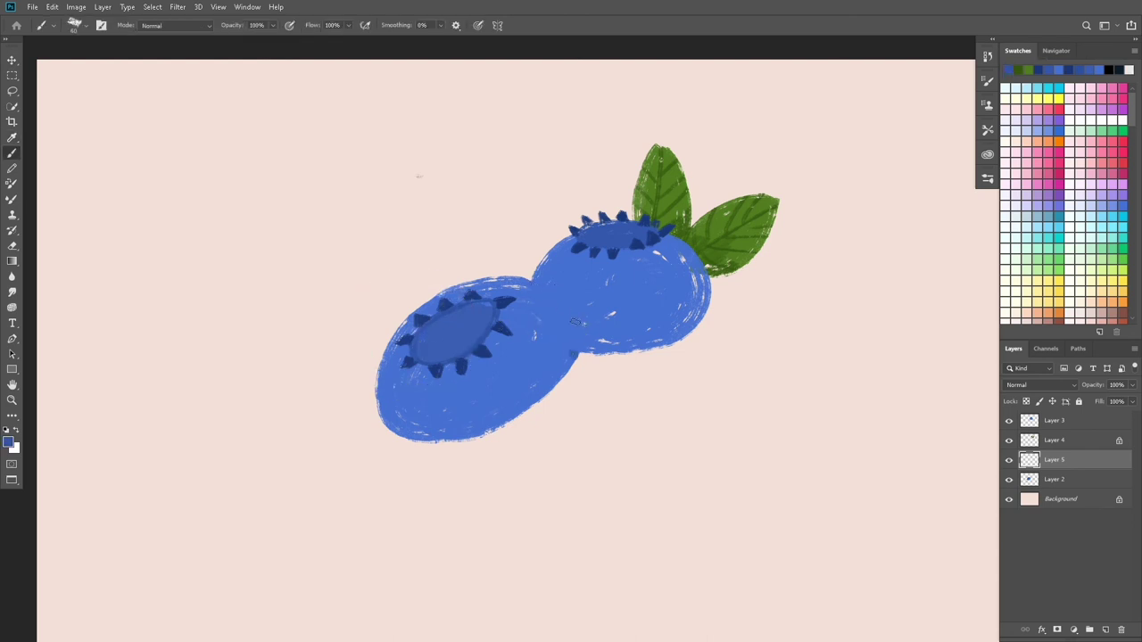
left_click_drag(571, 350, 539, 403)
key("ctrl+z")
mouse_move(532, 280)
left_mouse_down()
mouse_move(585, 353)
mouse_move(490, 426)
left_mouse_up()
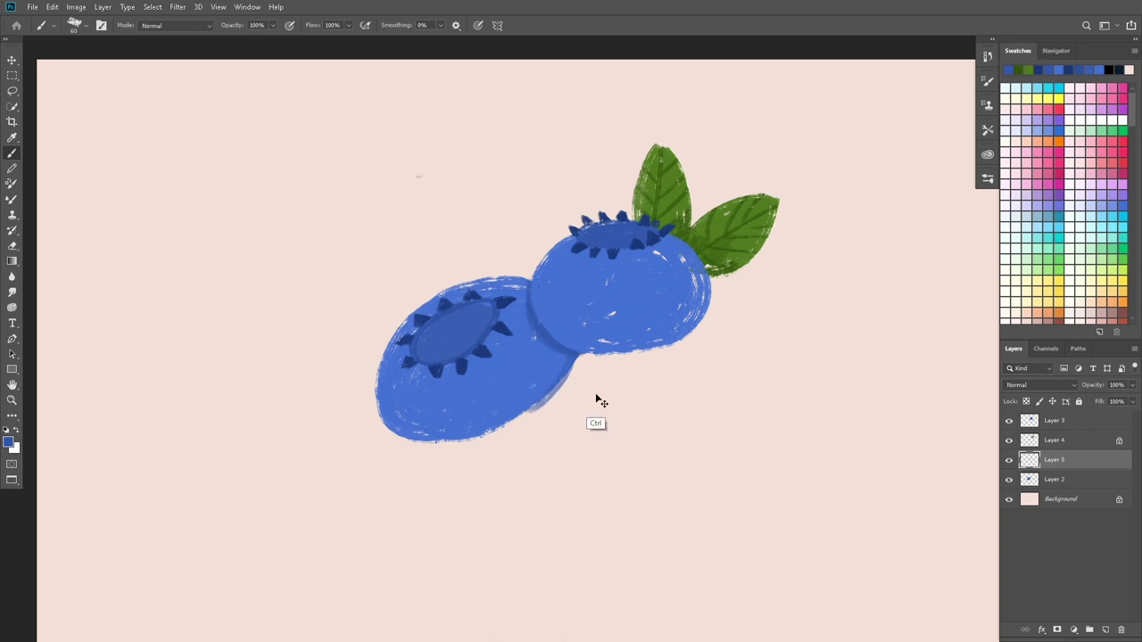
scroll(598, 400, "up", 5)
scroll(652, 387, "down", 2)
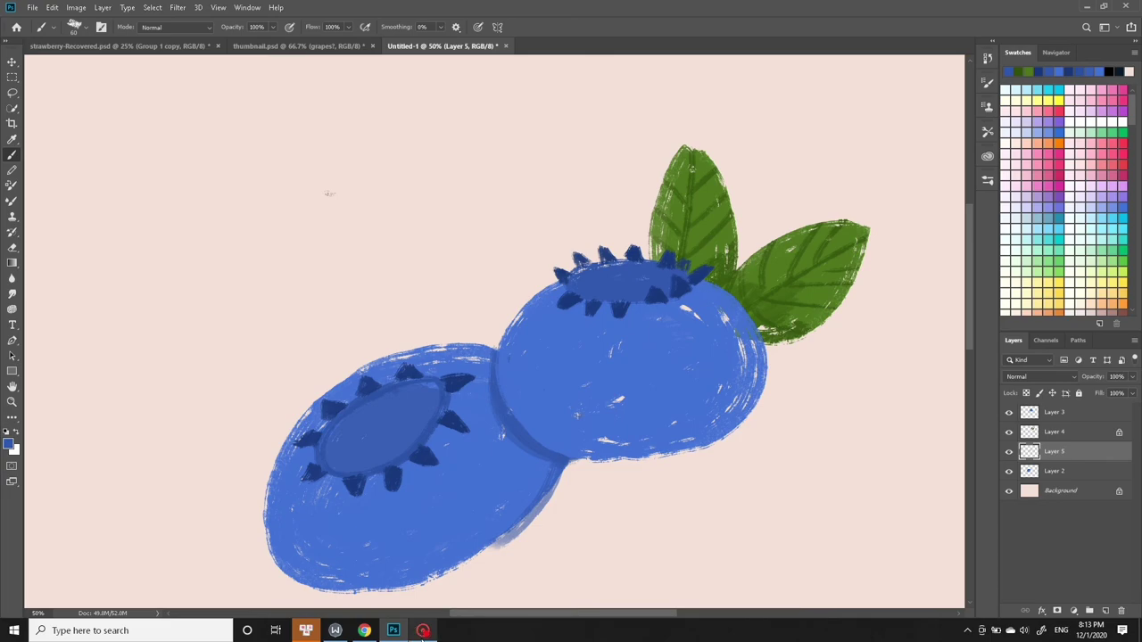
left_click(423, 631)
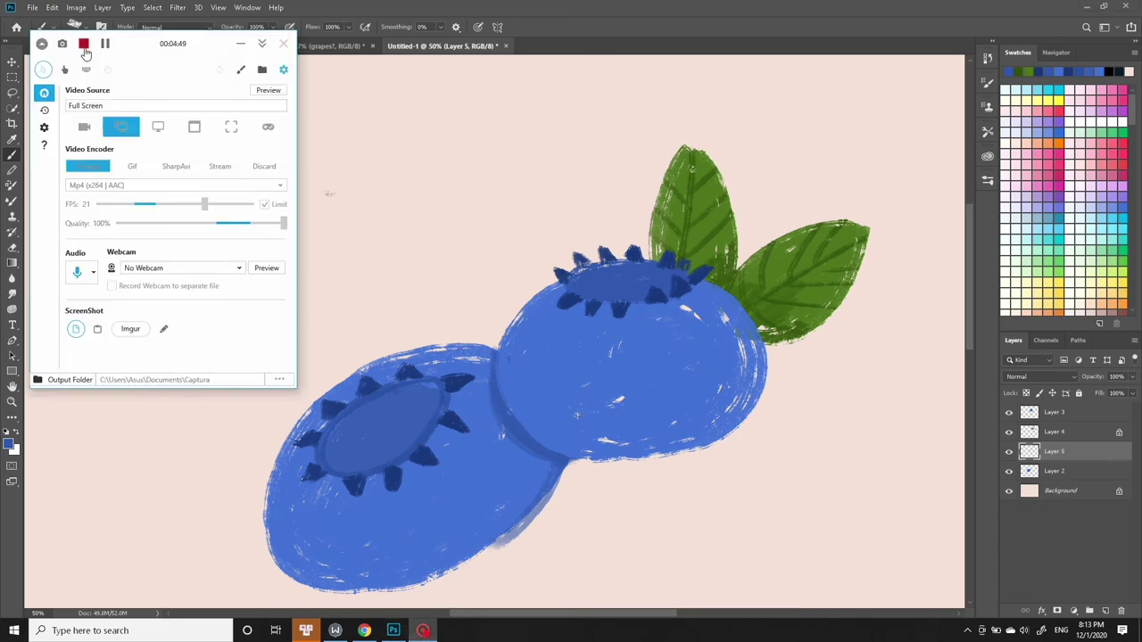